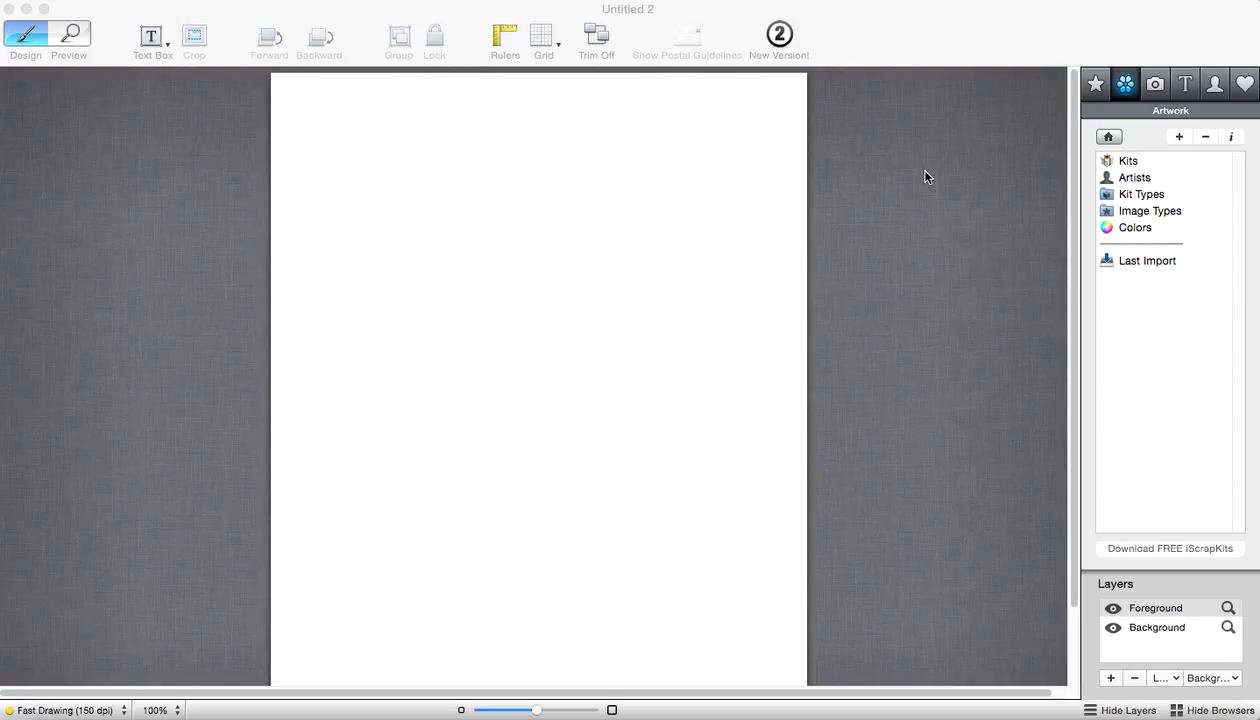
Browse the artwork library by kit and open the Chirpfest Embellishments kit
{"action": "left_click", "coordinate": [1127, 170]}
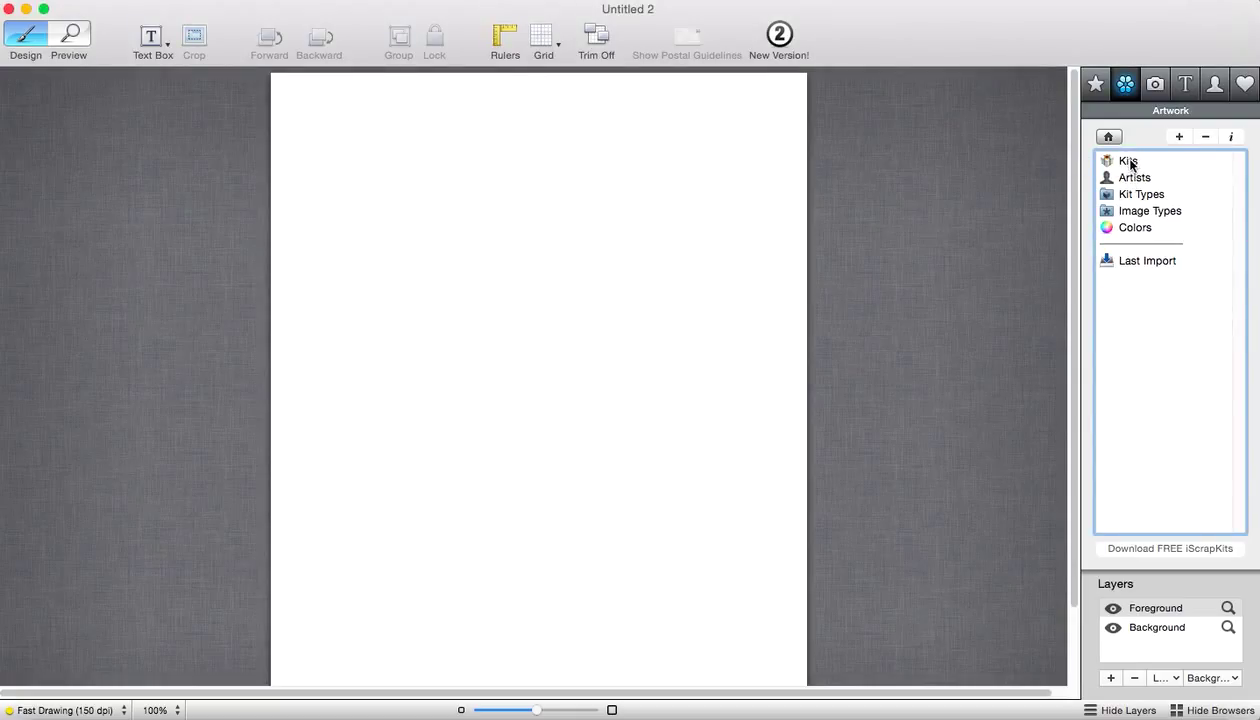
{"action": "left_click", "coordinate": [1131, 164]}
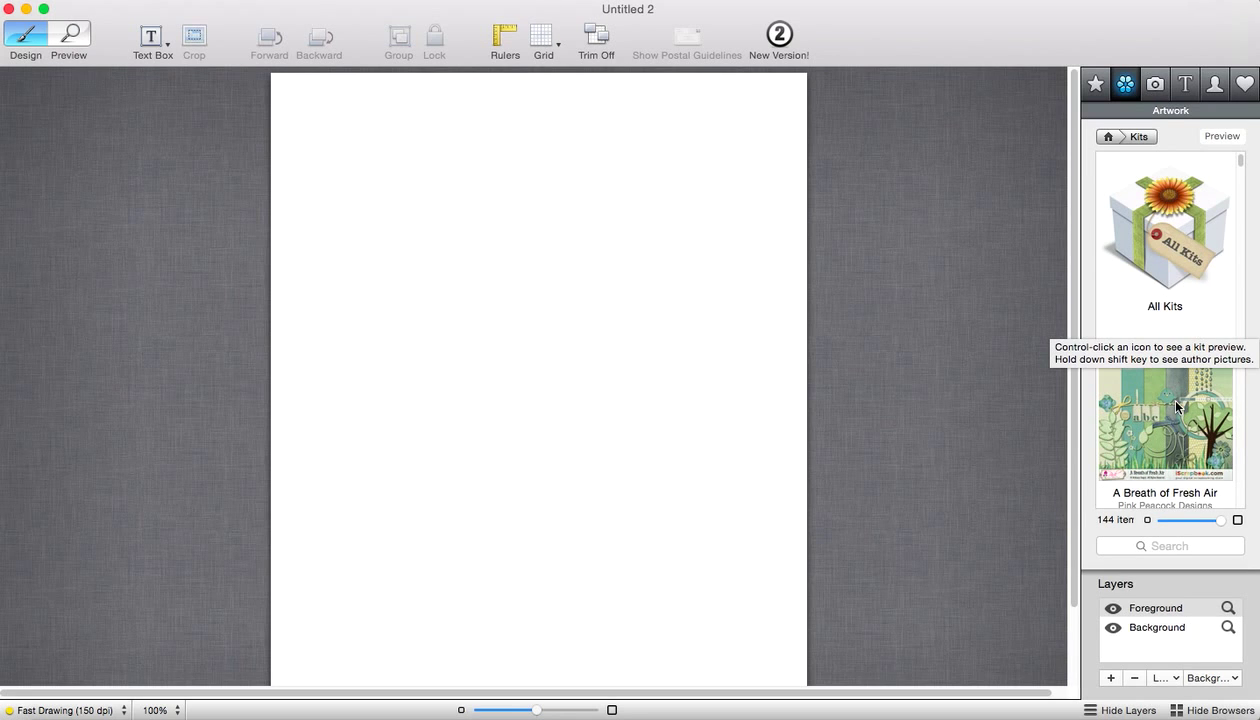
{"action": "scroll", "coordinate": [1177, 405], "scroll_direction": "down", "scroll_amount": 5}
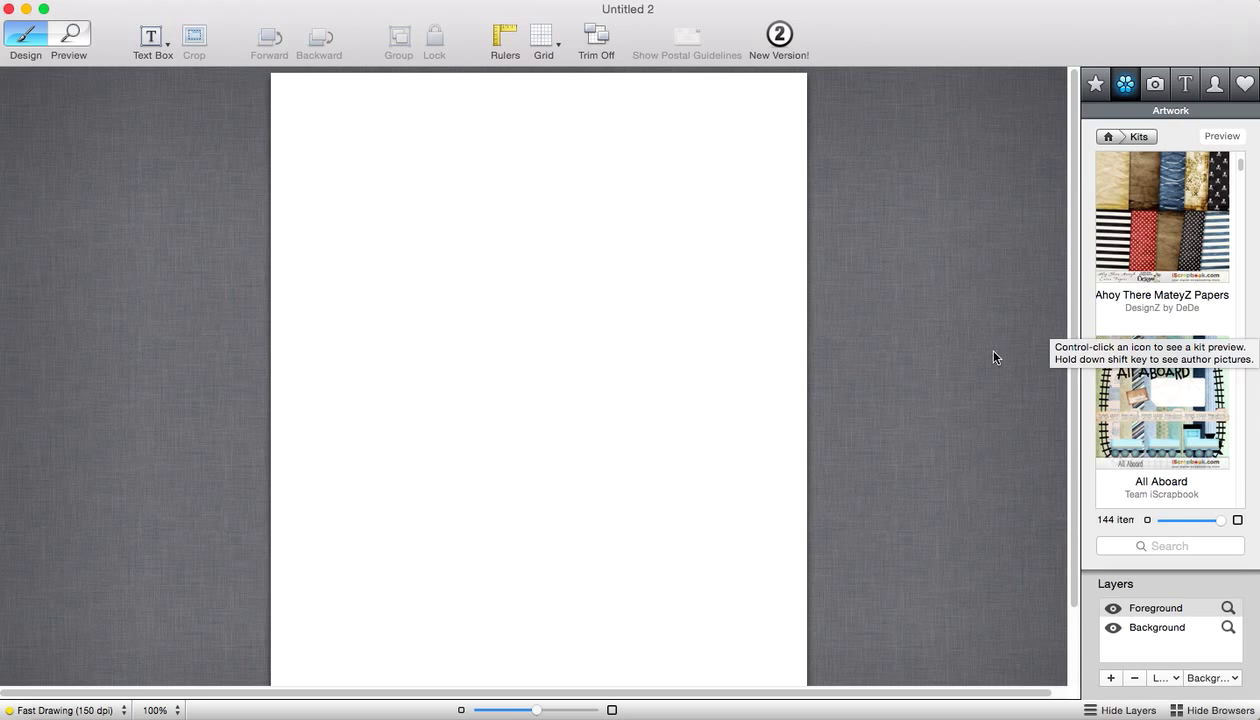
{"action": "scroll", "coordinate": [1150, 300], "scroll_direction": "down", "scroll_amount": 5}
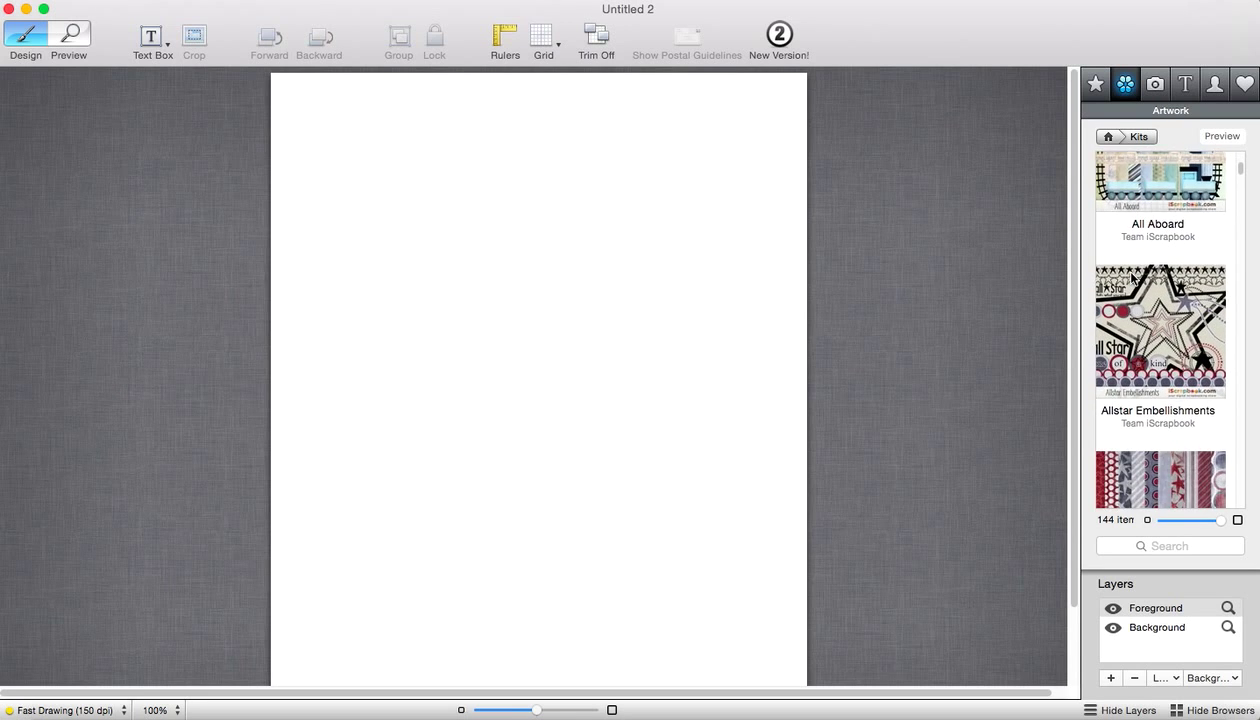
{"action": "scroll", "coordinate": [1131, 279], "scroll_direction": "down", "scroll_amount": 5}
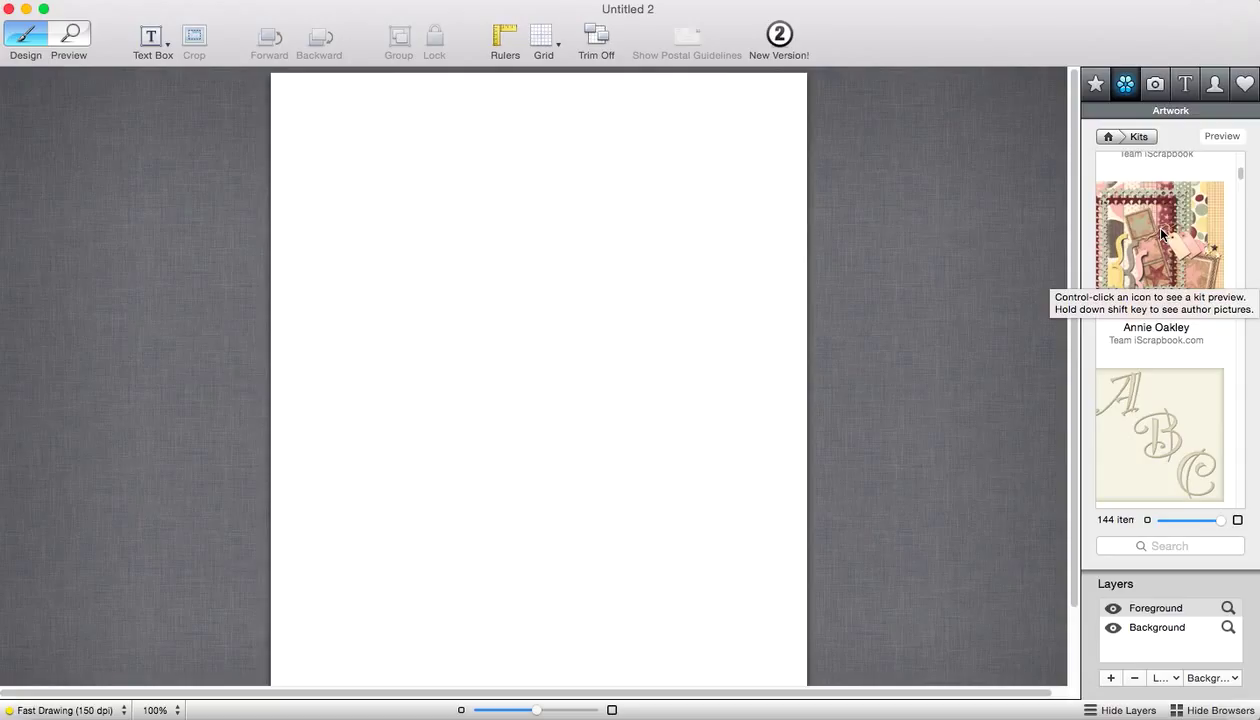
{"action": "scroll", "coordinate": [1162, 220], "scroll_direction": "down", "scroll_amount": 4}
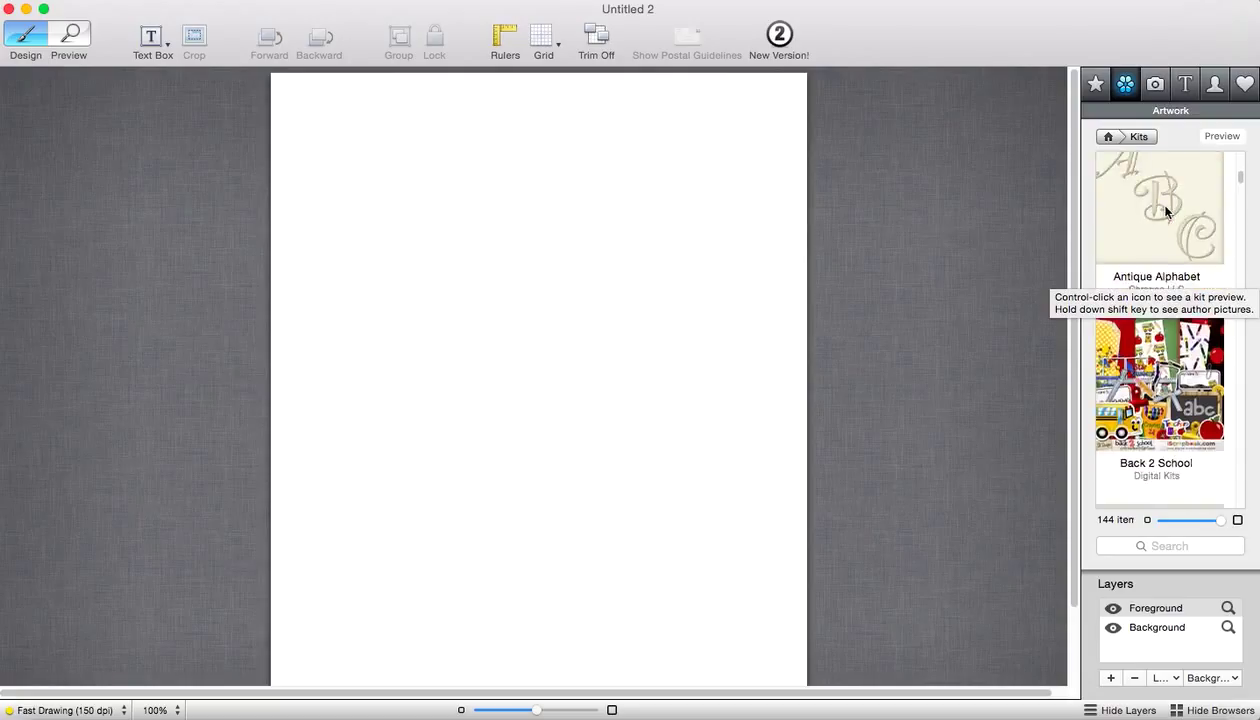
{"action": "scroll", "coordinate": [1166, 210], "scroll_direction": "down", "scroll_amount": 3}
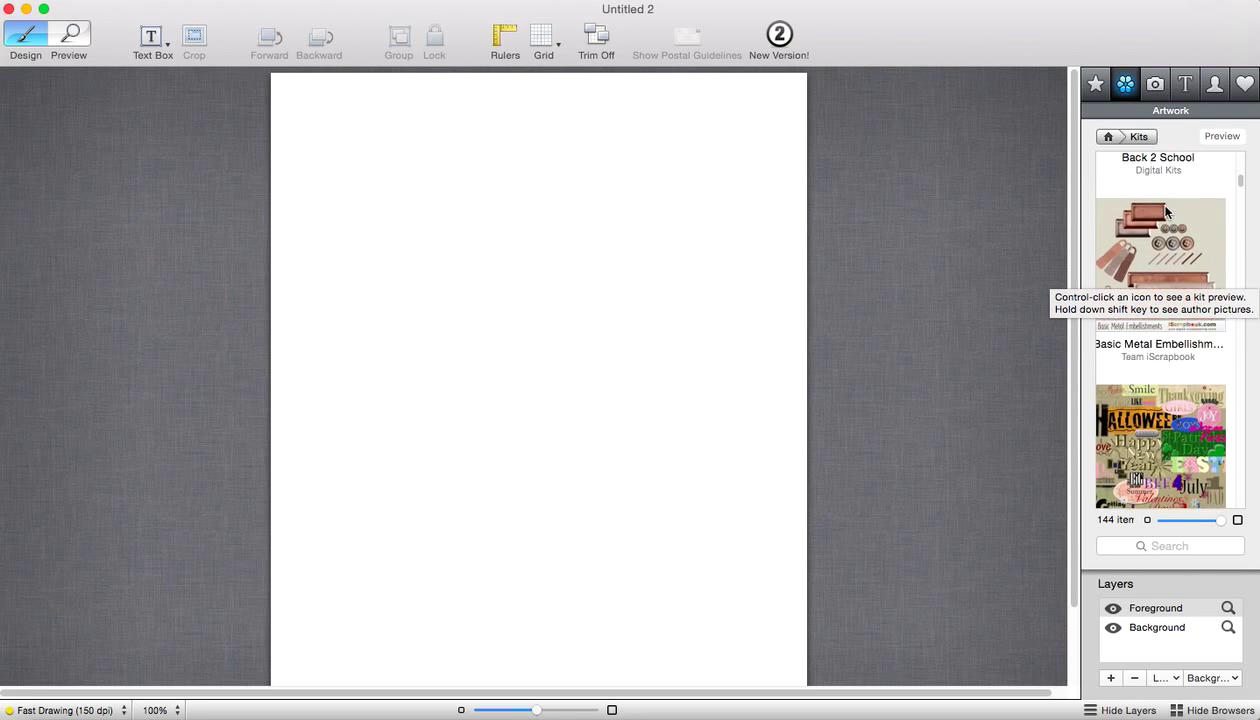
{"action": "scroll", "coordinate": [1166, 210], "scroll_direction": "down", "scroll_amount": 4}
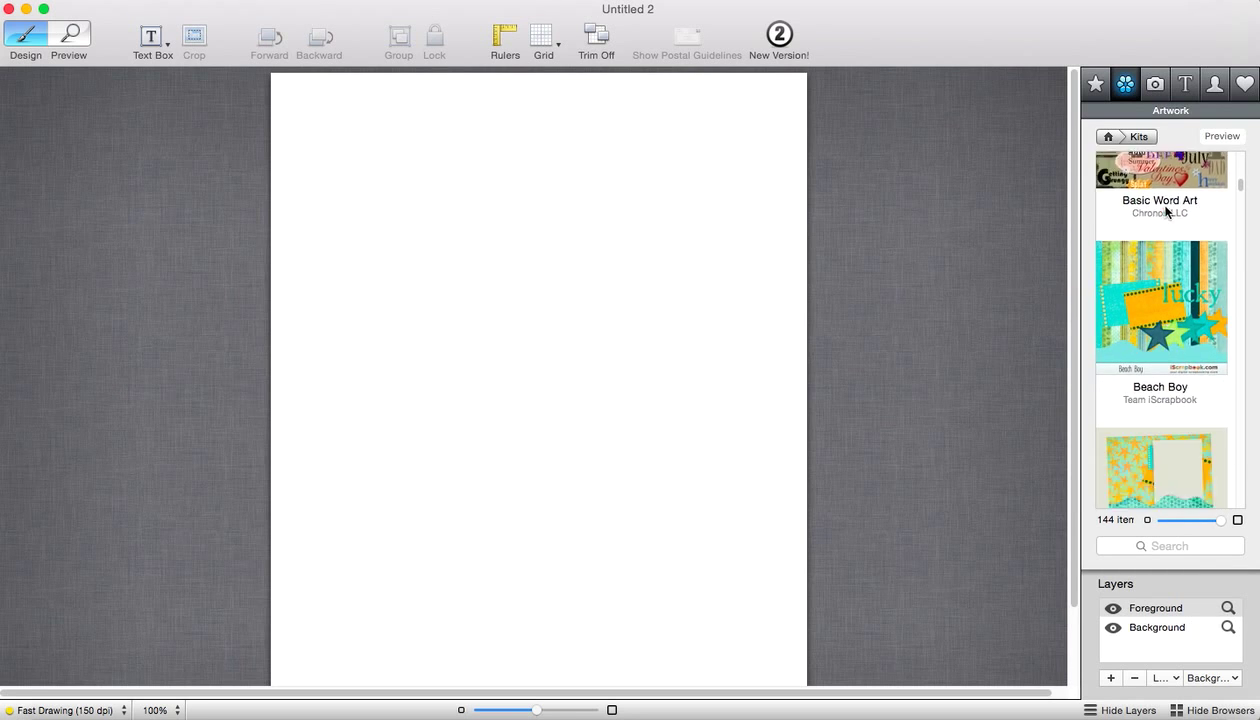
{"action": "scroll", "coordinate": [1166, 211], "scroll_direction": "down", "scroll_amount": 4}
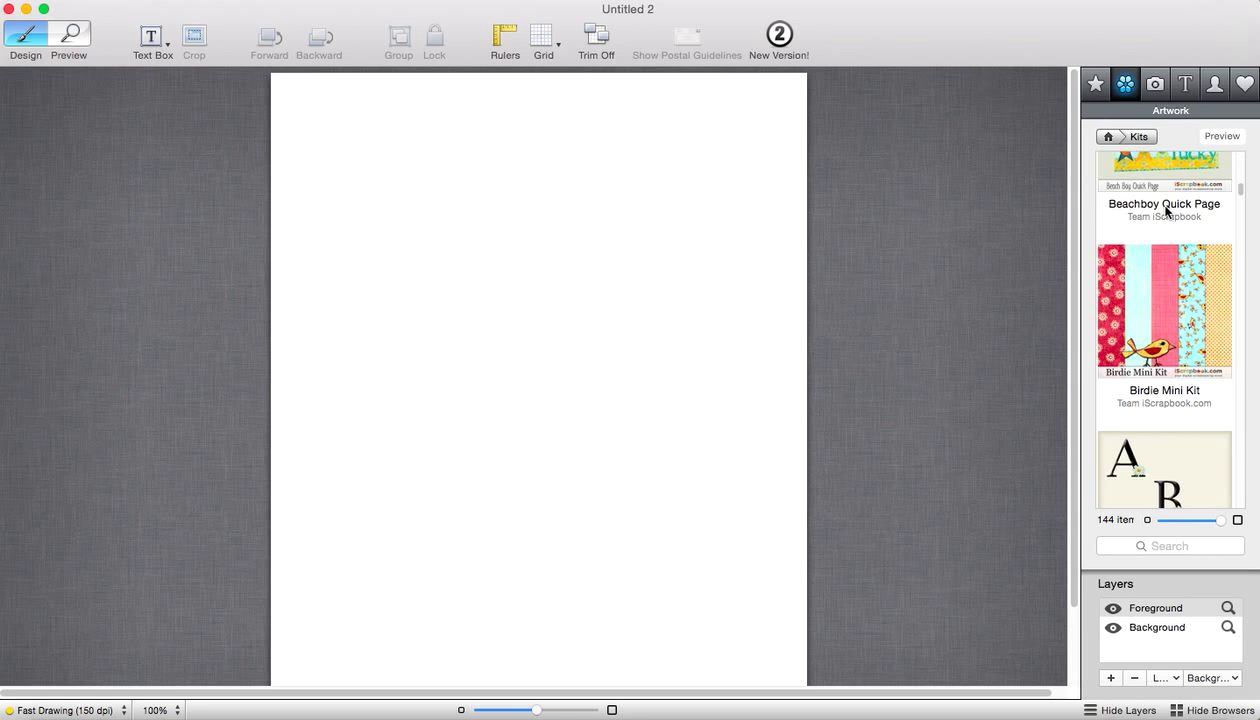
{"action": "scroll", "coordinate": [1166, 211], "scroll_direction": "down", "scroll_amount": 4}
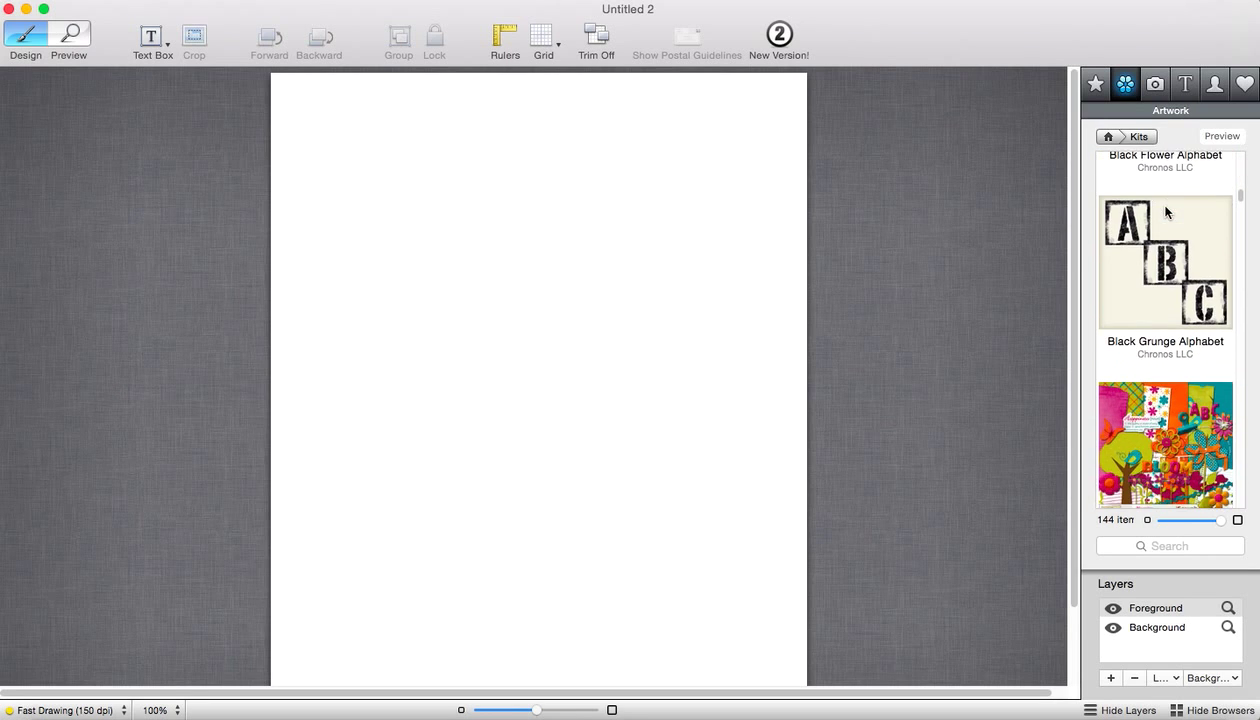
{"action": "scroll", "coordinate": [1166, 211], "scroll_direction": "down", "scroll_amount": 4}
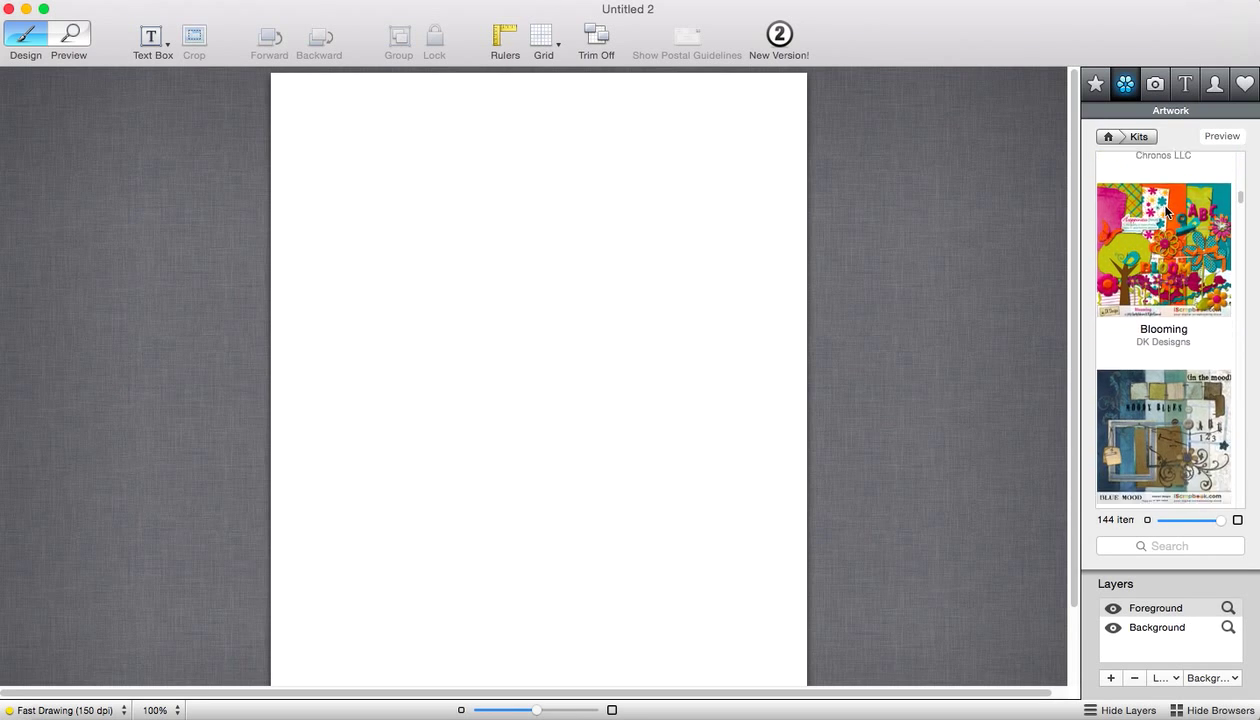
{"action": "scroll", "coordinate": [1166, 211], "scroll_direction": "down", "scroll_amount": 4}
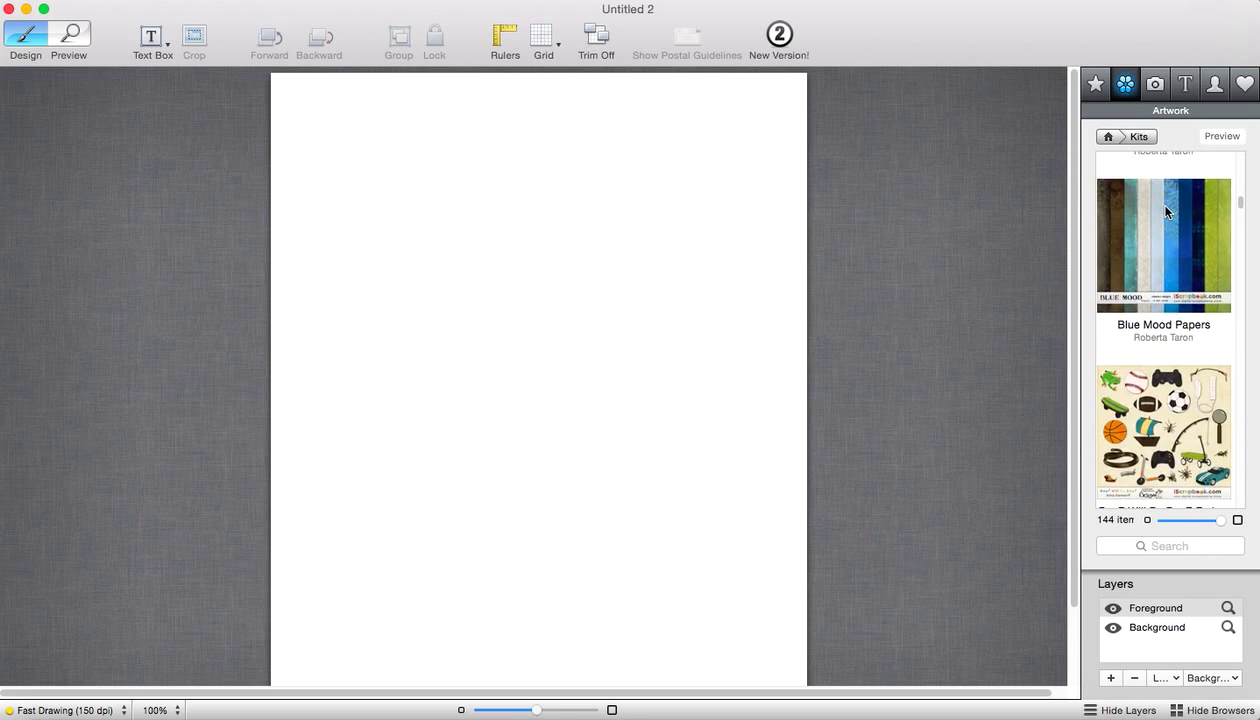
{"action": "scroll", "coordinate": [1164, 208], "scroll_direction": "down", "scroll_amount": 4}
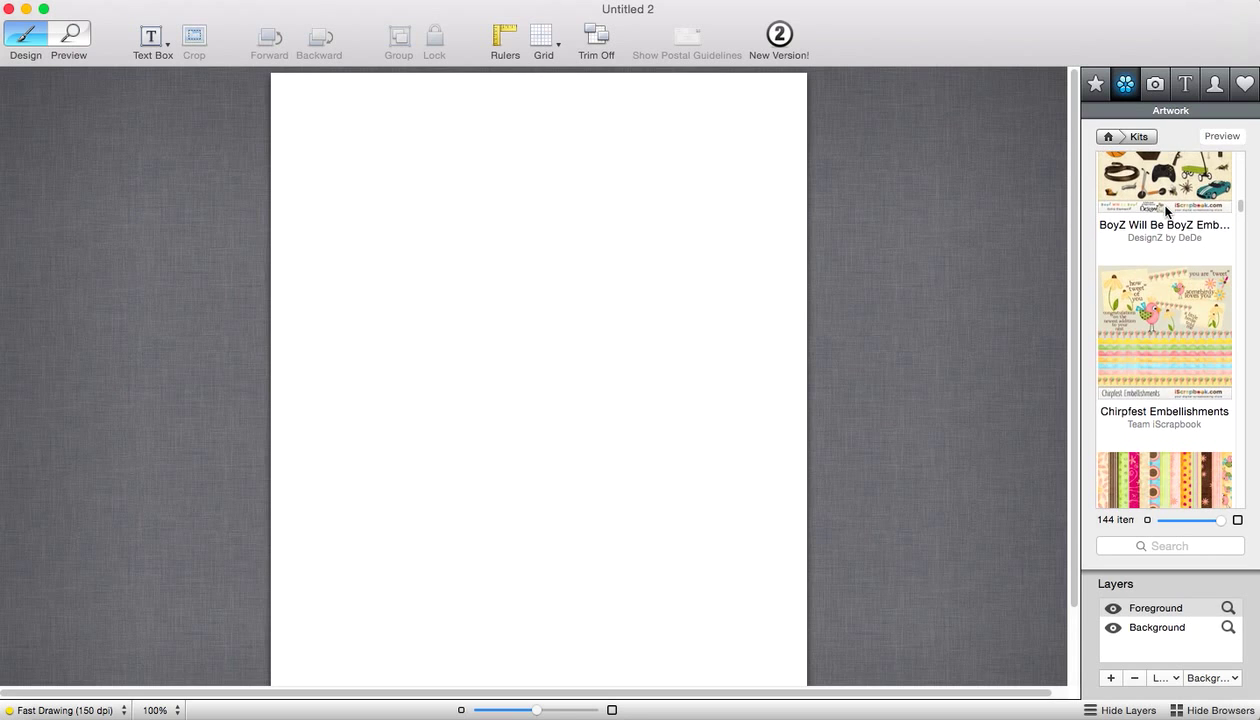
{"action": "double_click", "coordinate": [1158, 342]}
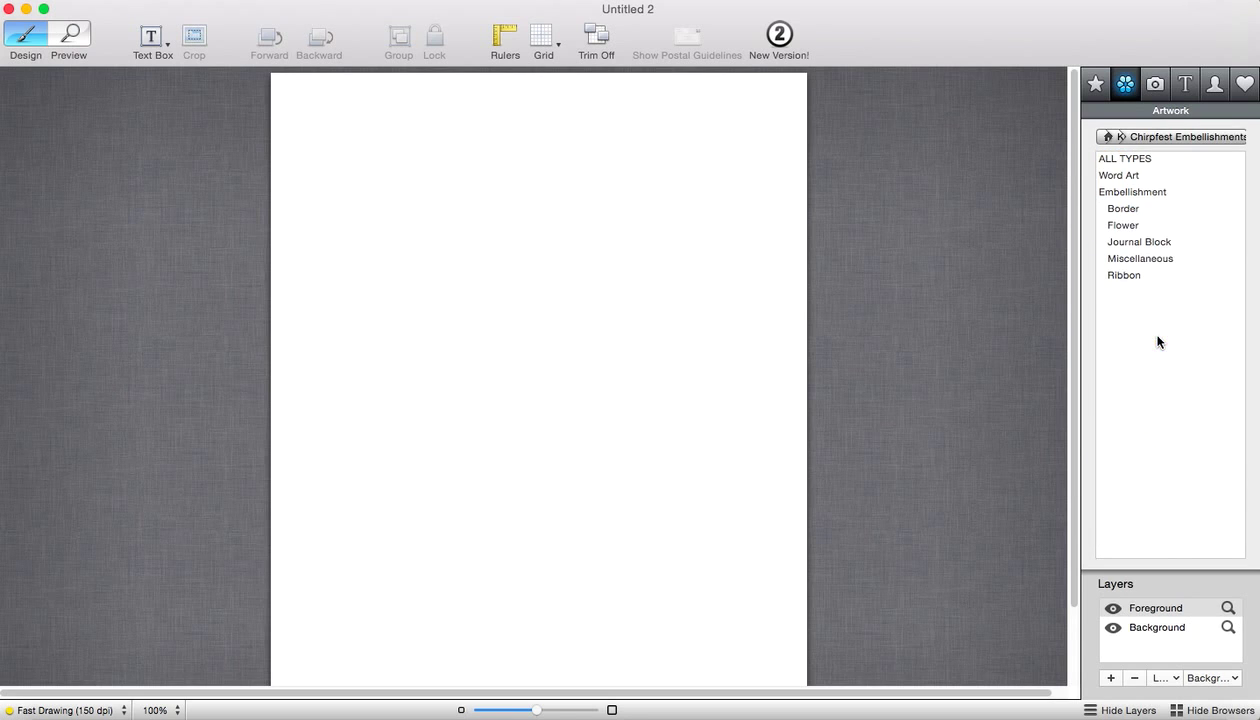
Look through the Word Art and Border artwork in the Chirpfest Embellishments kit, returning to the kit's type list
{"action": "double_click", "coordinate": [1136, 175]}
{"action": "scroll", "coordinate": [1150, 283], "scroll_direction": "down", "scroll_amount": 5}
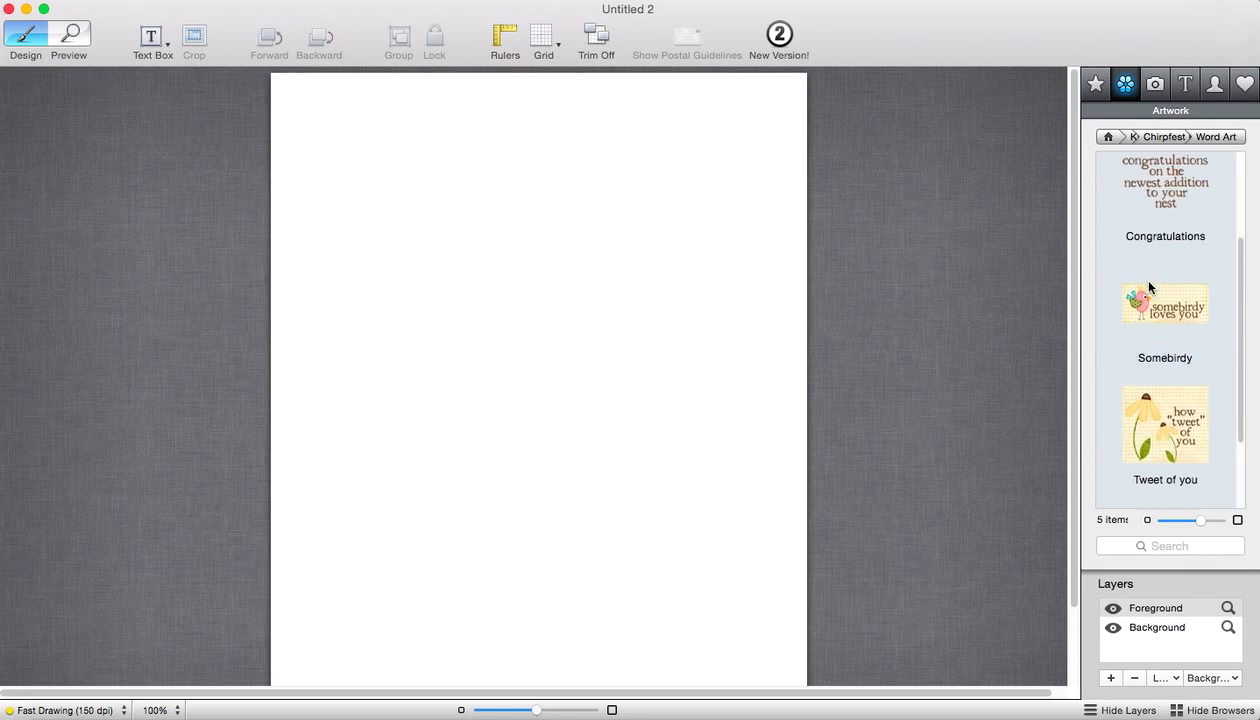
{"action": "scroll", "coordinate": [1150, 287], "scroll_direction": "up", "scroll_amount": 5}
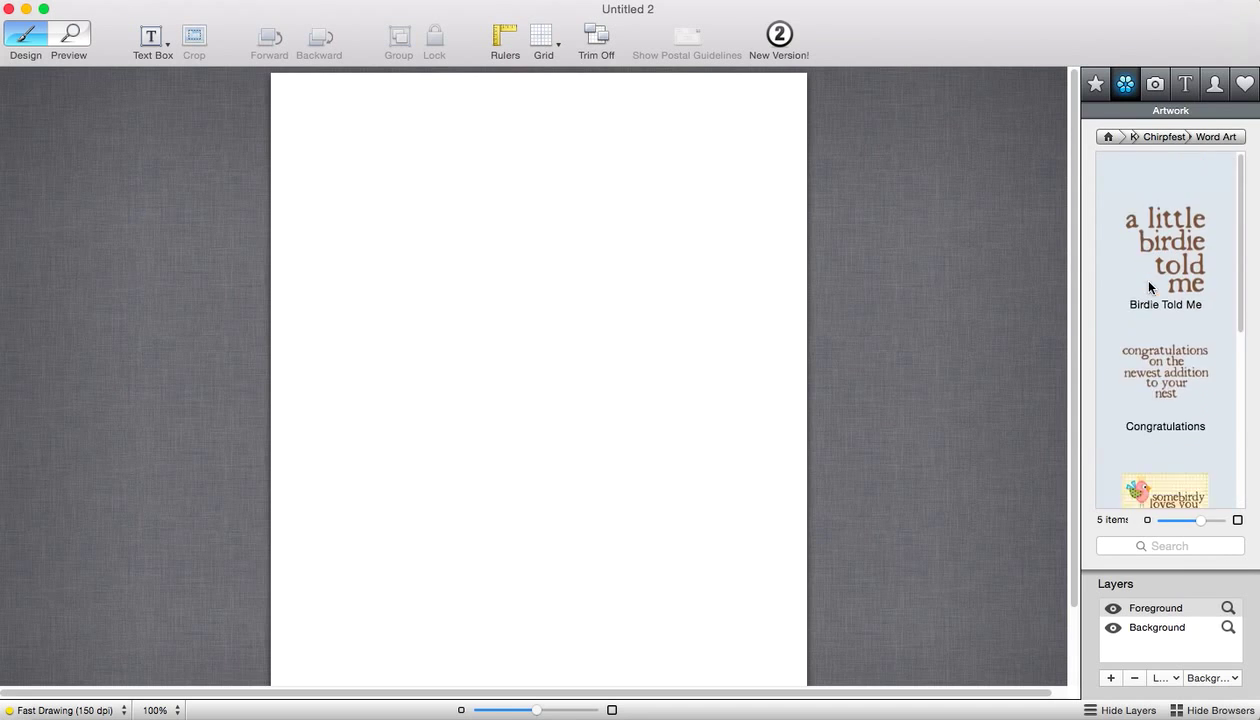
{"action": "left_click", "coordinate": [1151, 137]}
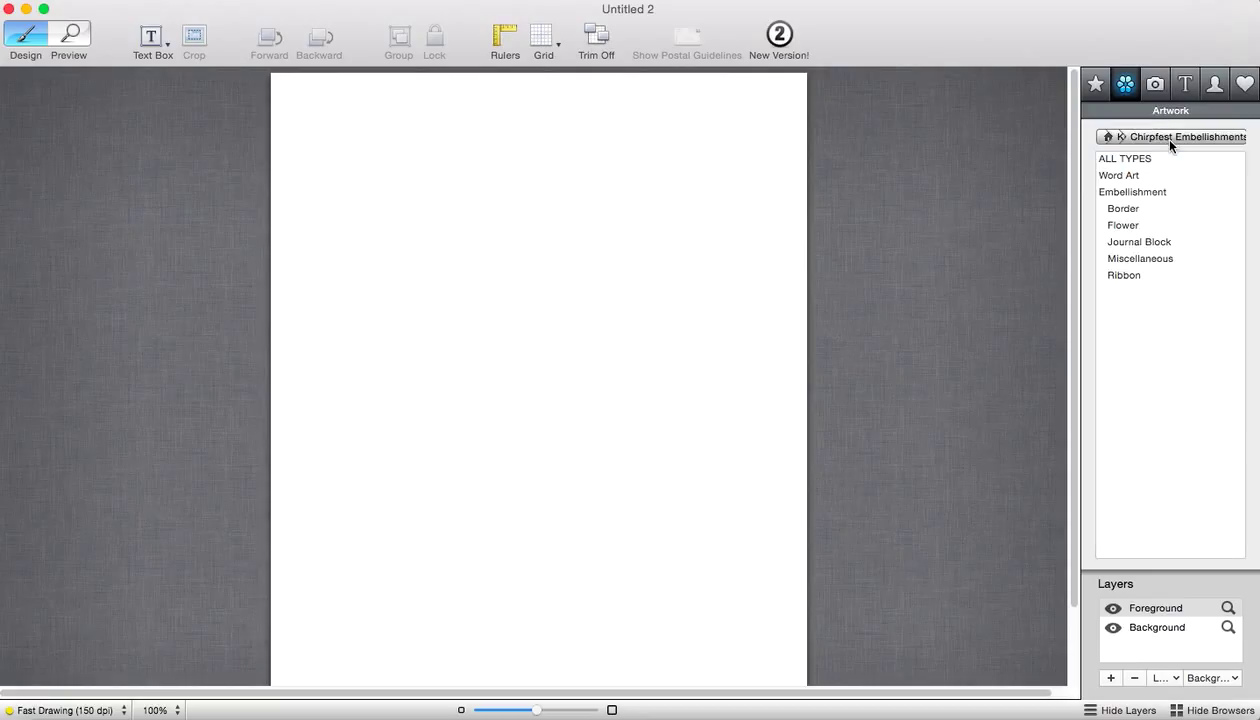
{"action": "double_click", "coordinate": [1131, 210]}
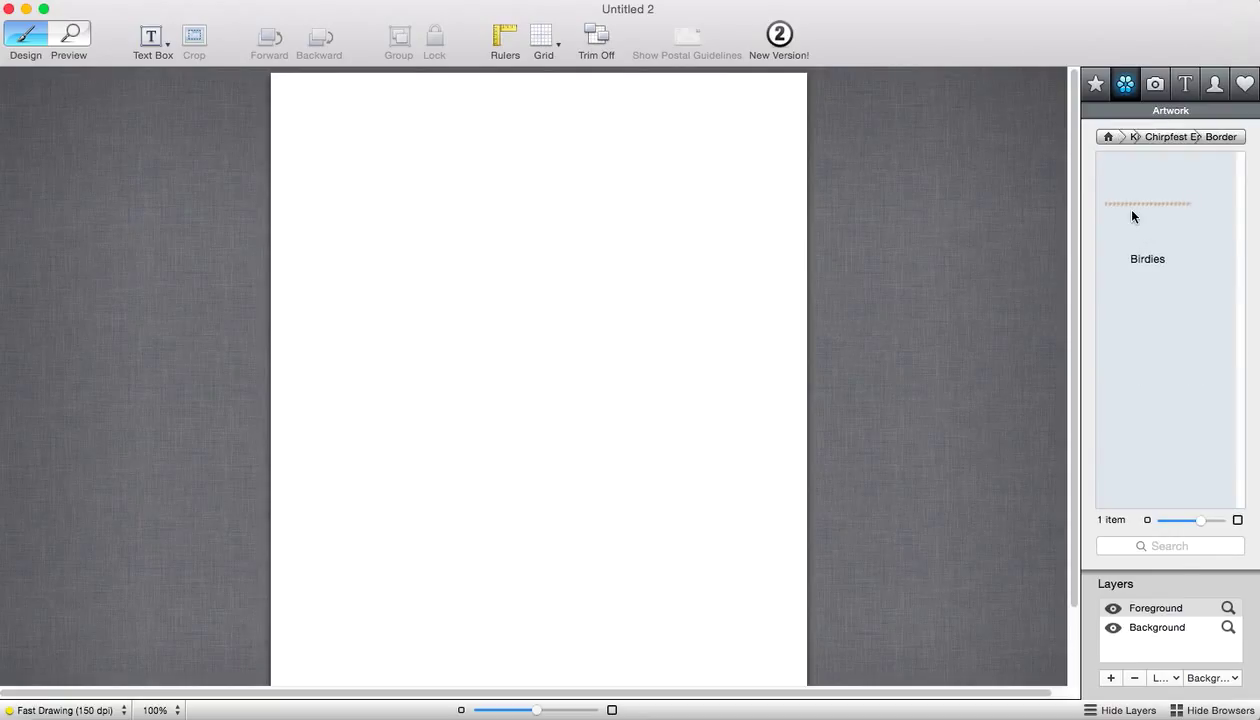
{"action": "left_click", "coordinate": [1167, 138]}
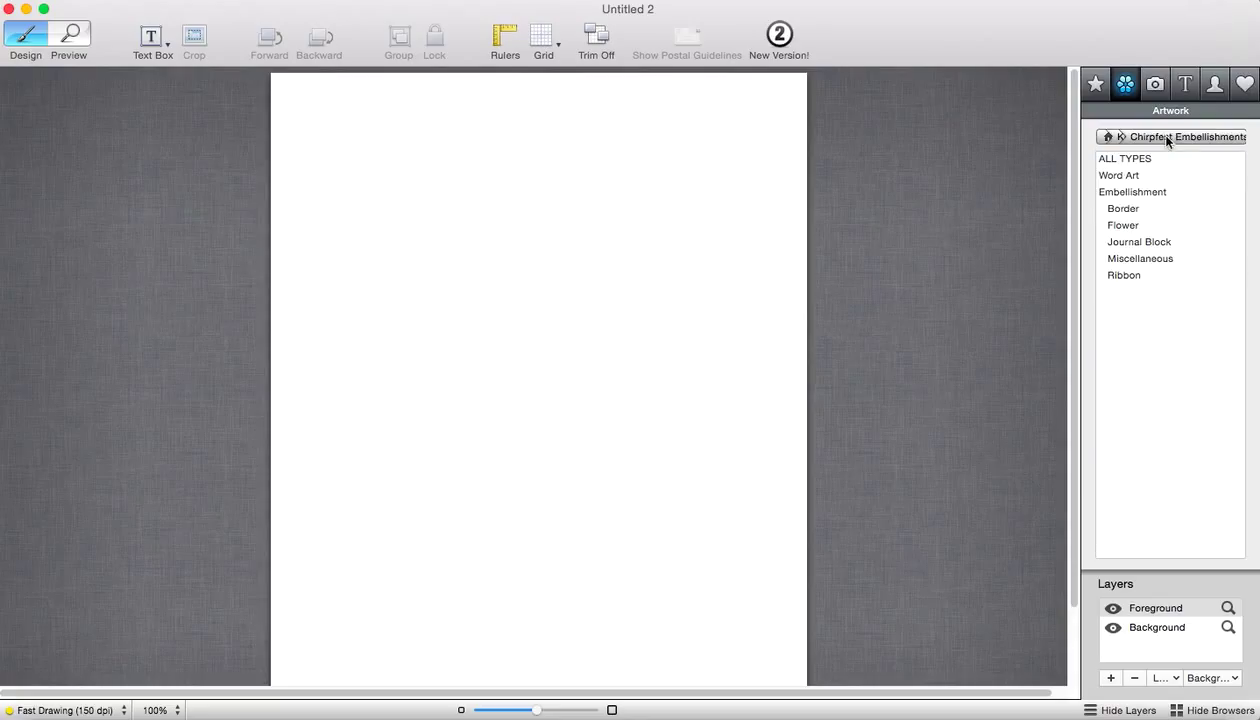
Review all artwork in the kit's Embellishment category from start to end, and return to the type list
{"action": "left_click", "coordinate": [1128, 190]}
{"action": "scroll", "coordinate": [1150, 295], "scroll_direction": "down", "scroll_amount": 2}
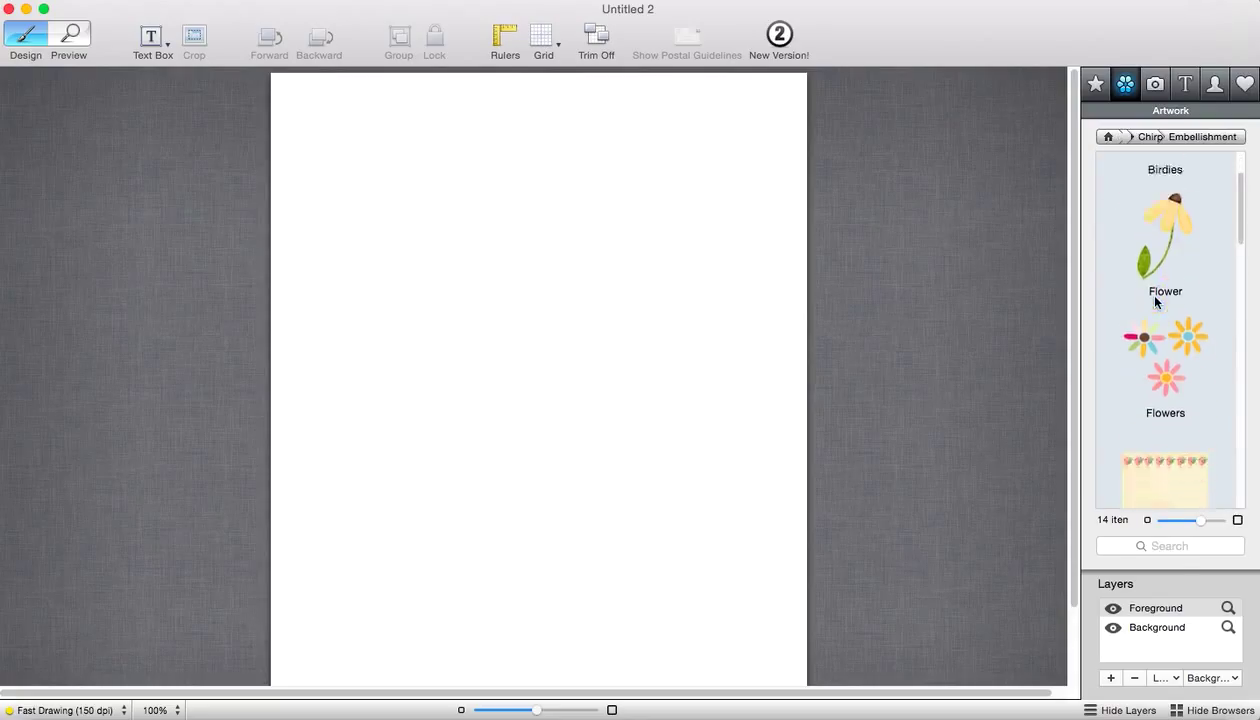
{"action": "scroll", "coordinate": [1155, 302], "scroll_direction": "down", "scroll_amount": 10}
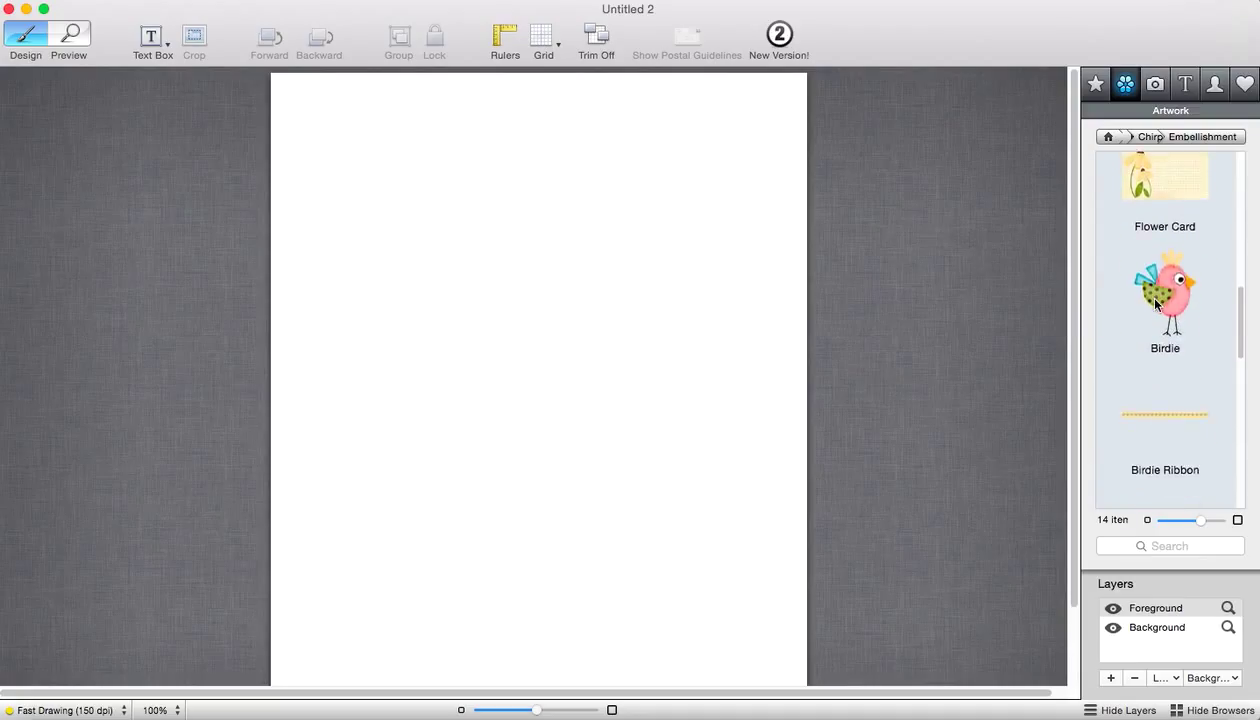
{"action": "scroll", "coordinate": [1155, 304], "scroll_direction": "down", "scroll_amount": 6}
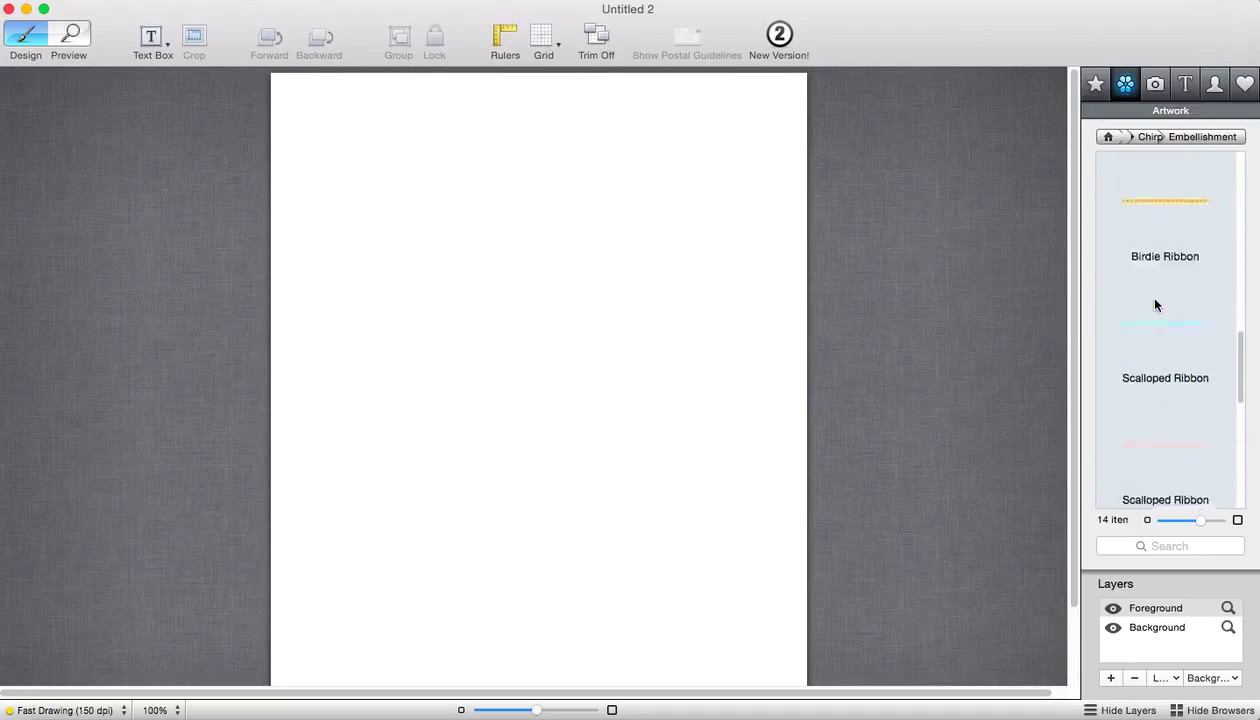
{"action": "scroll", "coordinate": [1155, 304], "scroll_direction": "down", "scroll_amount": 6}
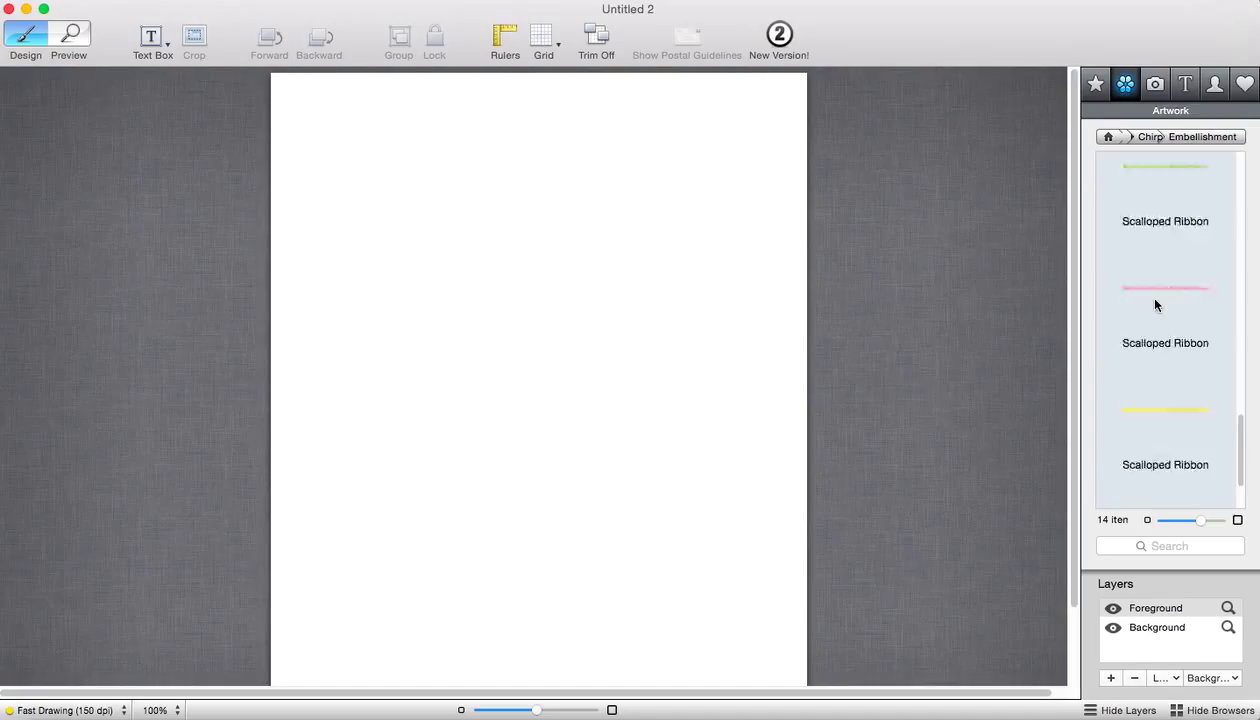
{"action": "scroll", "coordinate": [1155, 304], "scroll_direction": "up", "scroll_amount": 20}
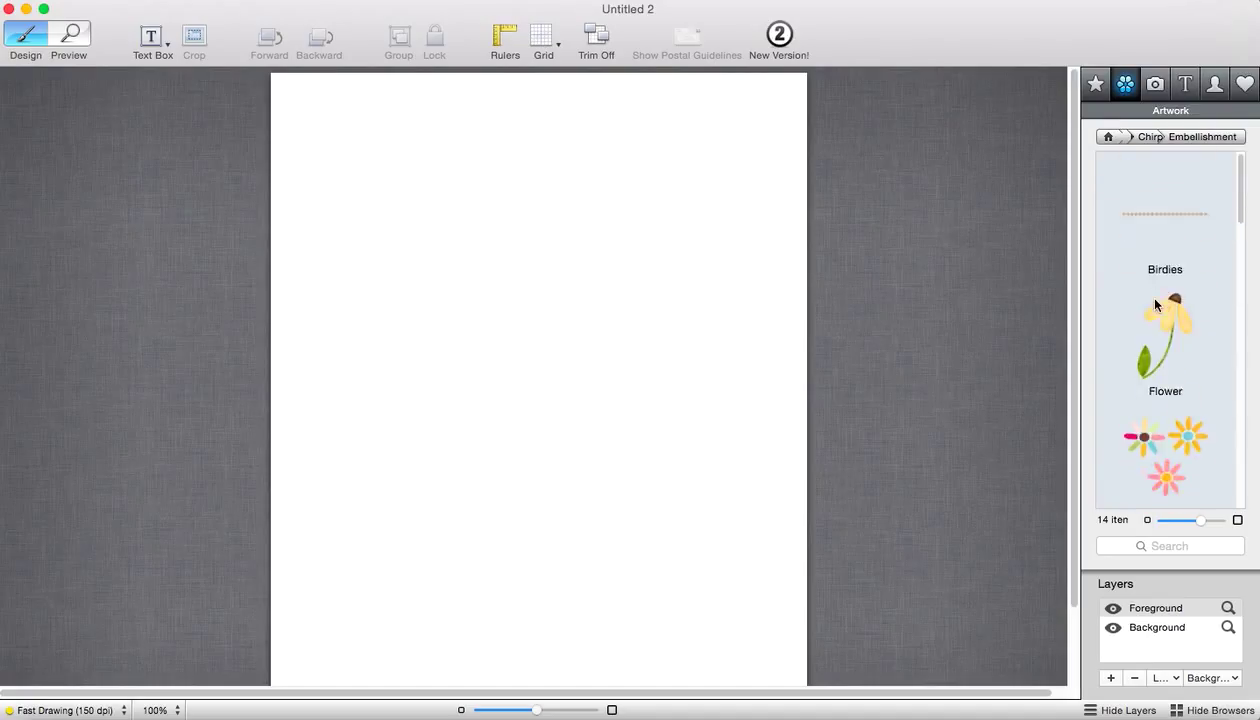
{"action": "left_click", "coordinate": [1147, 139]}
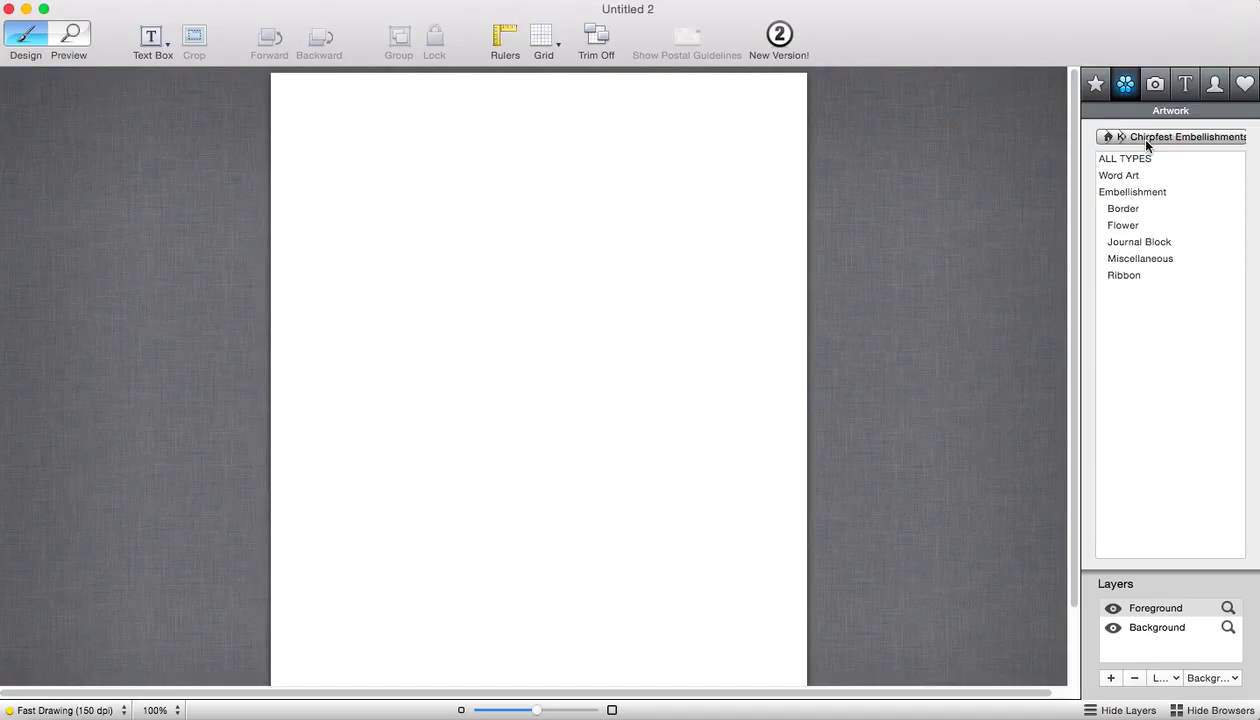
View the kit's Flower and Journal Block artwork, returning to the type list after each
{"action": "left_click", "coordinate": [1133, 226]}
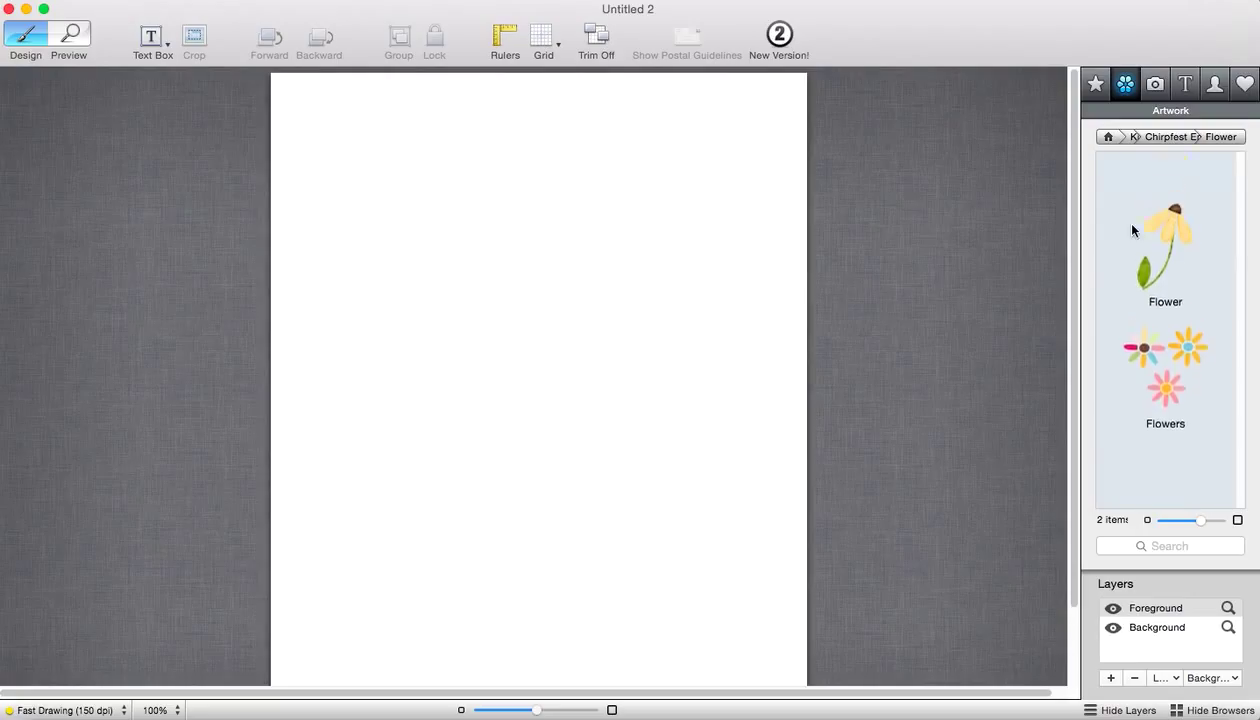
{"action": "left_click", "coordinate": [1137, 139]}
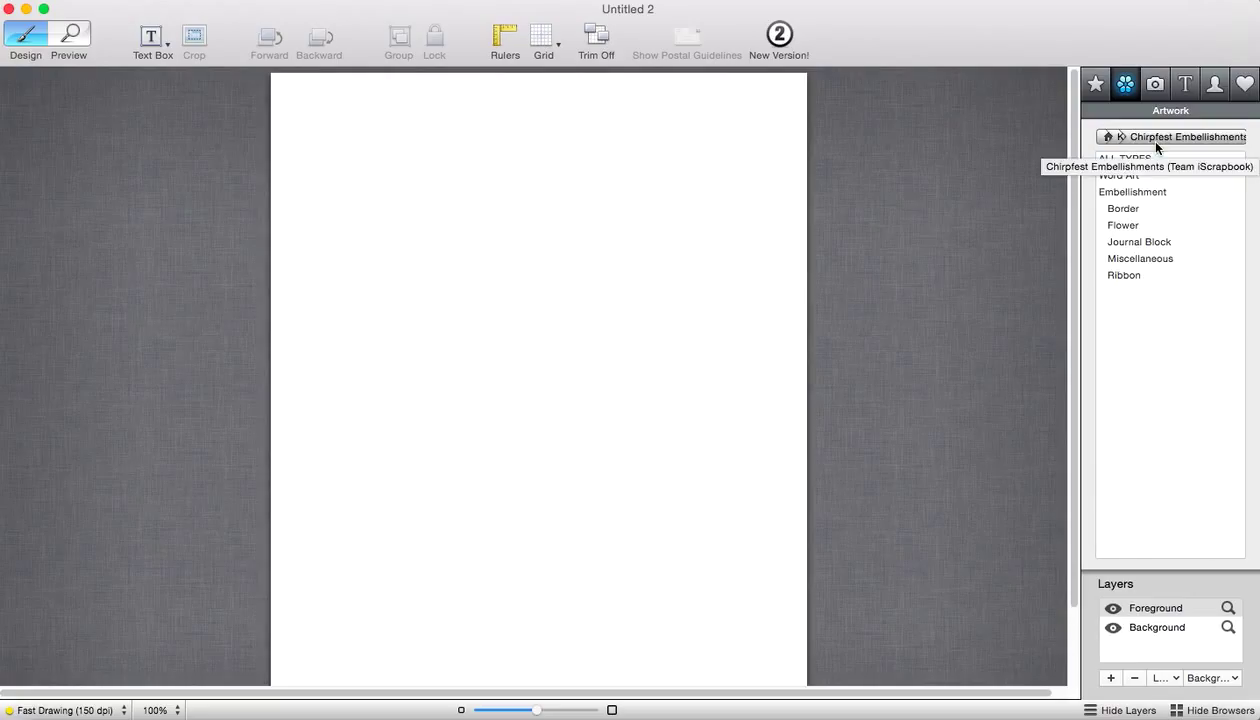
{"action": "left_click", "coordinate": [1142, 244]}
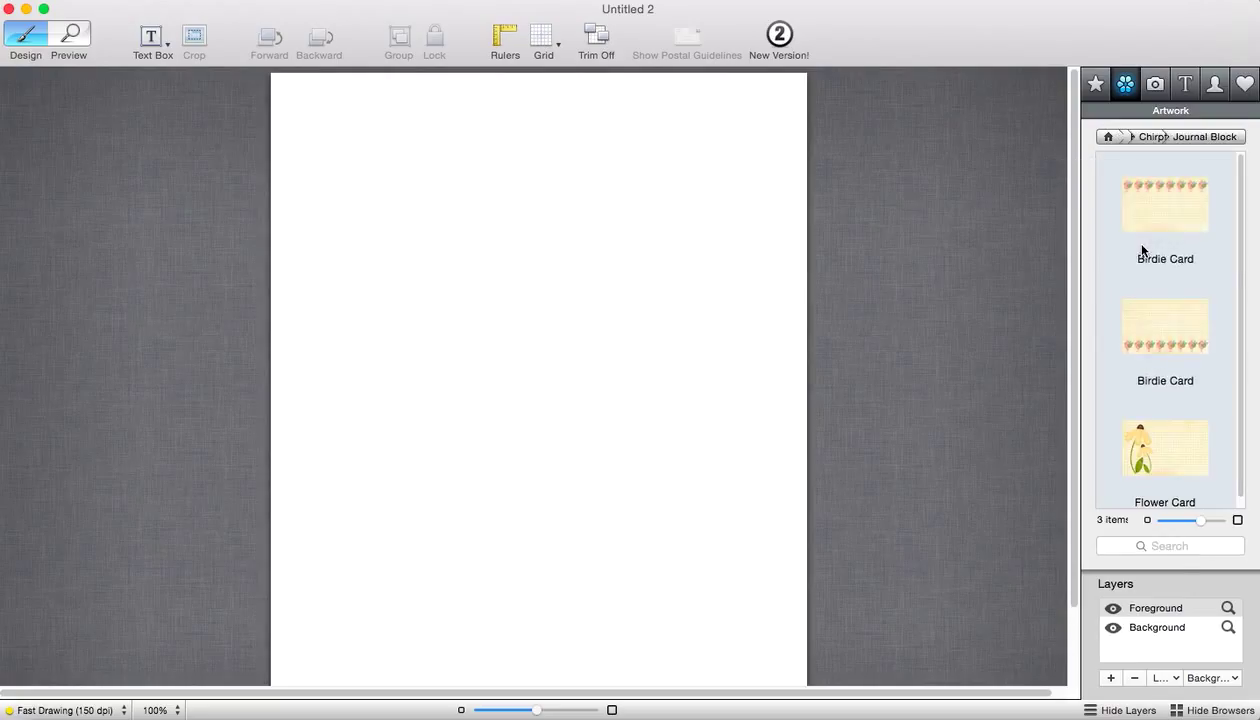
{"action": "scroll", "coordinate": [1114, 256], "scroll_direction": "down", "scroll_amount": 2}
{"action": "scroll", "coordinate": [1125, 194], "scroll_direction": "up", "scroll_amount": 2}
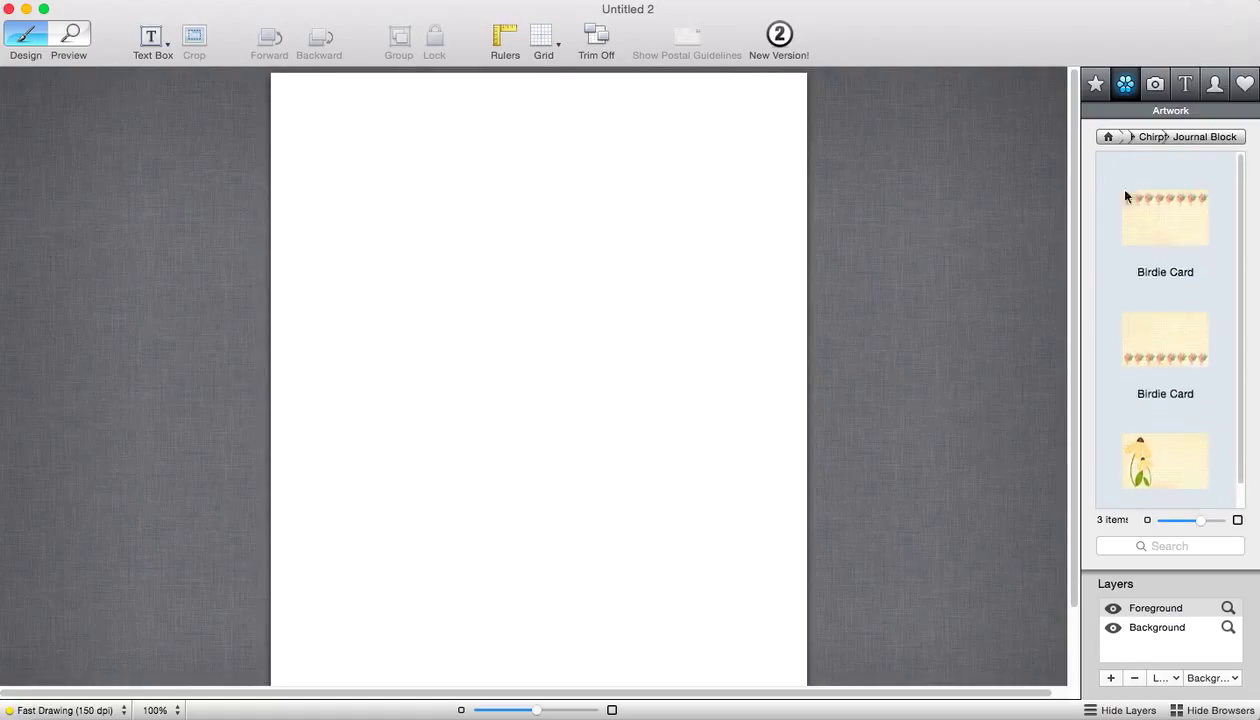
{"action": "left_click", "coordinate": [1146, 139]}
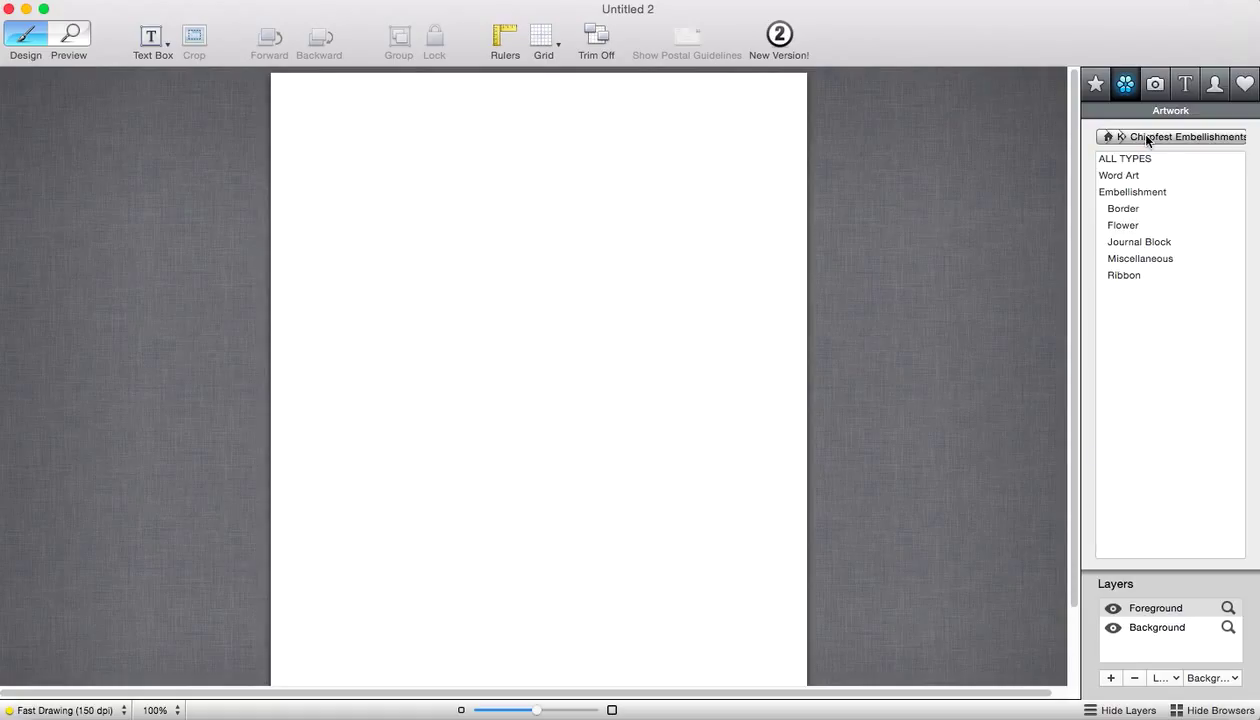
View the kit's Miscellaneous artwork and return to the type list
{"action": "left_click", "coordinate": [1146, 260]}
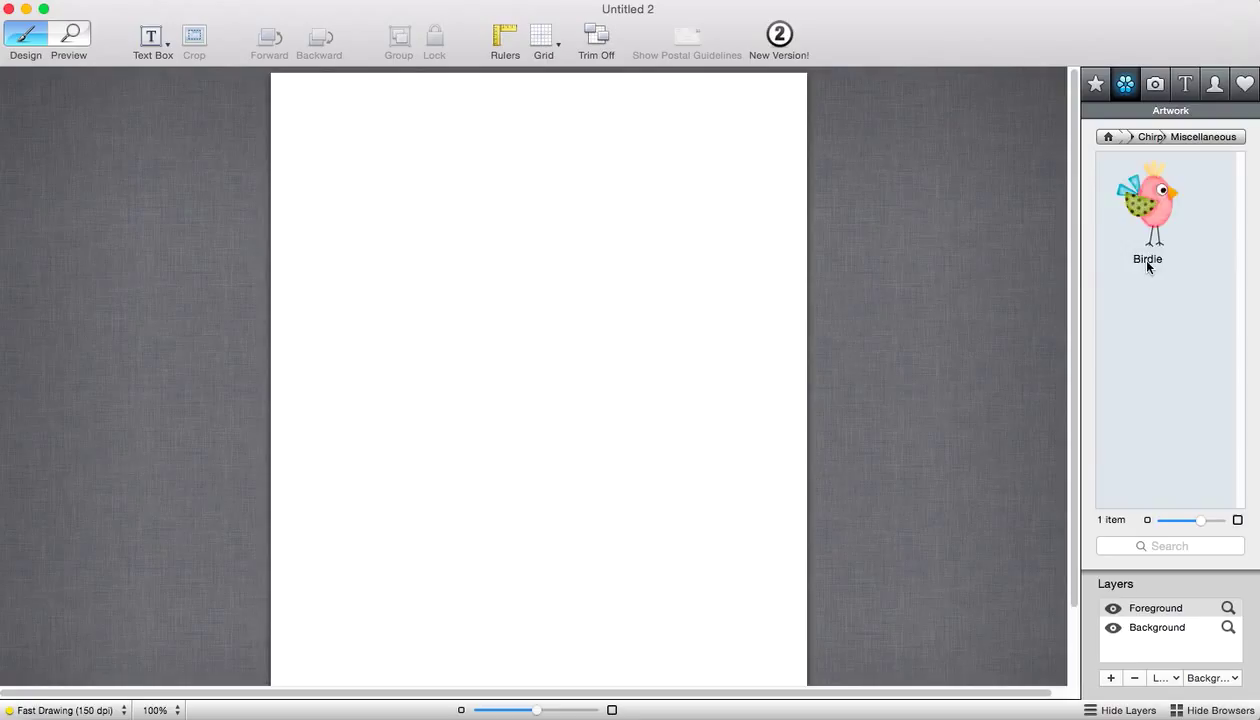
{"action": "scroll", "coordinate": [1147, 267], "scroll_direction": "up", "scroll_amount": 2}
{"action": "left_click", "coordinate": [1130, 136]}
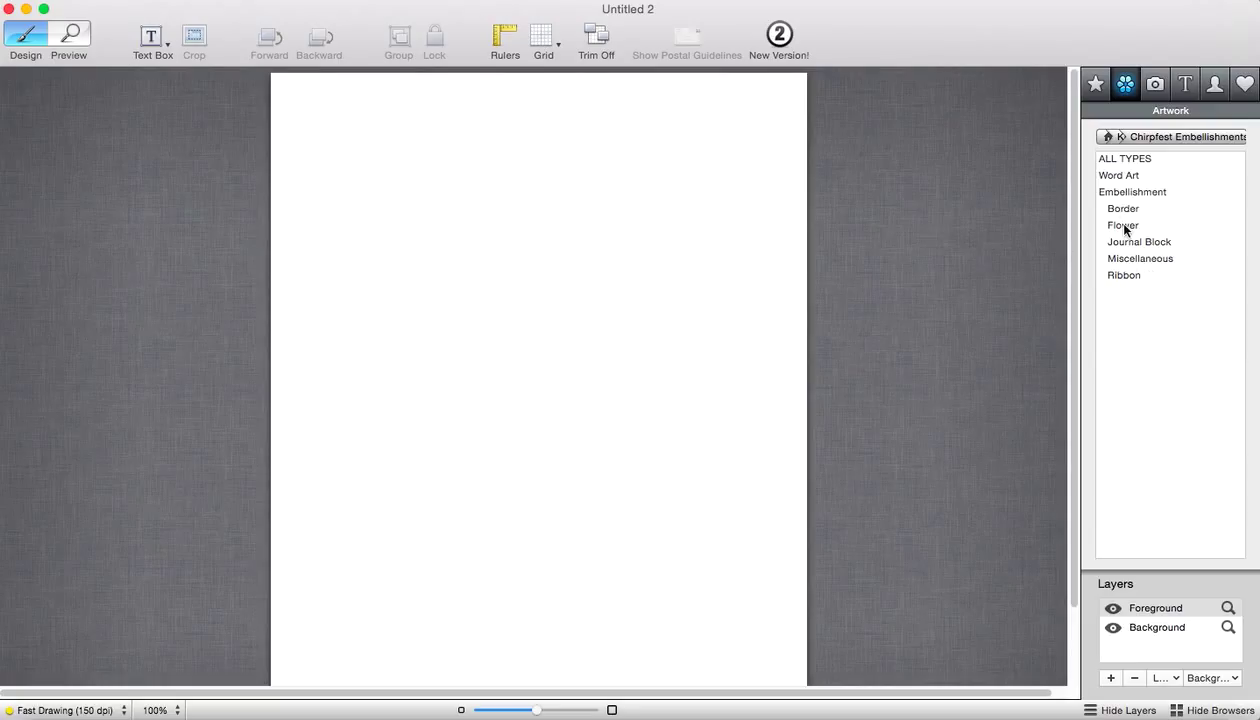
Add the Birdie artwork from the Chirpfest kit's Embellishment category to the blank page
{"action": "left_click", "coordinate": [1132, 193]}
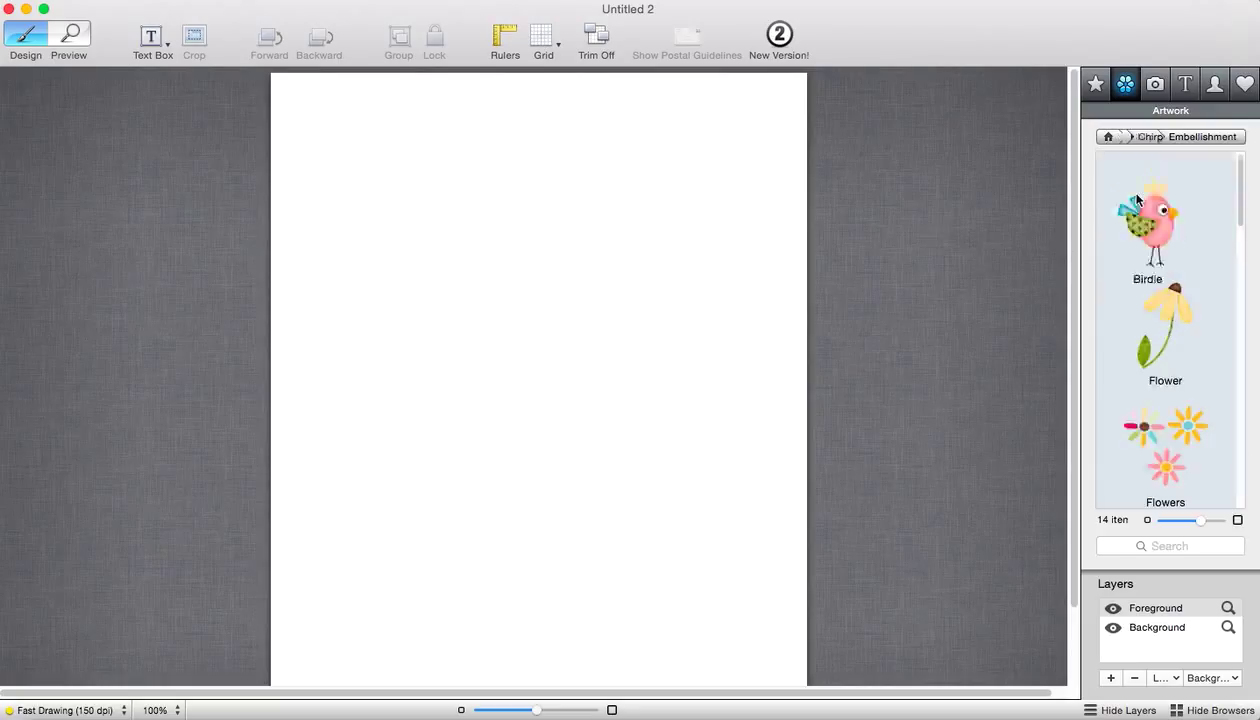
{"action": "scroll", "coordinate": [1160, 420], "scroll_direction": "down", "scroll_amount": 5}
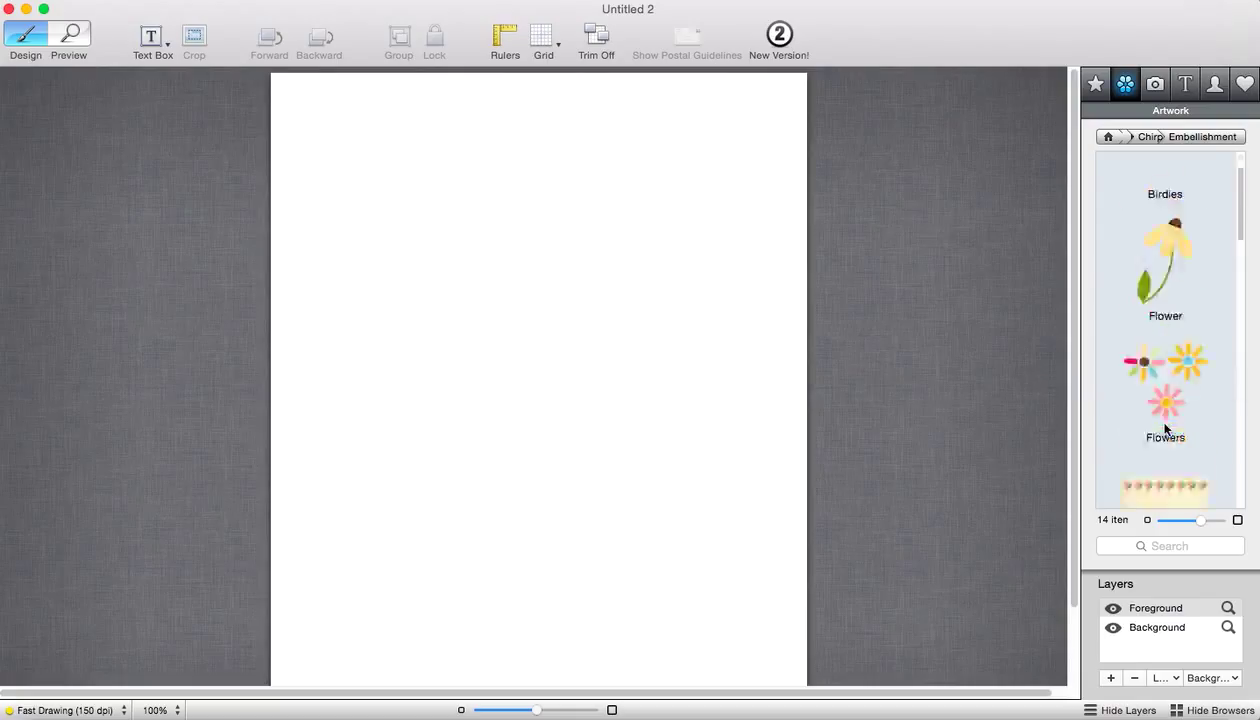
{"action": "scroll", "coordinate": [1165, 428], "scroll_direction": "down", "scroll_amount": 4}
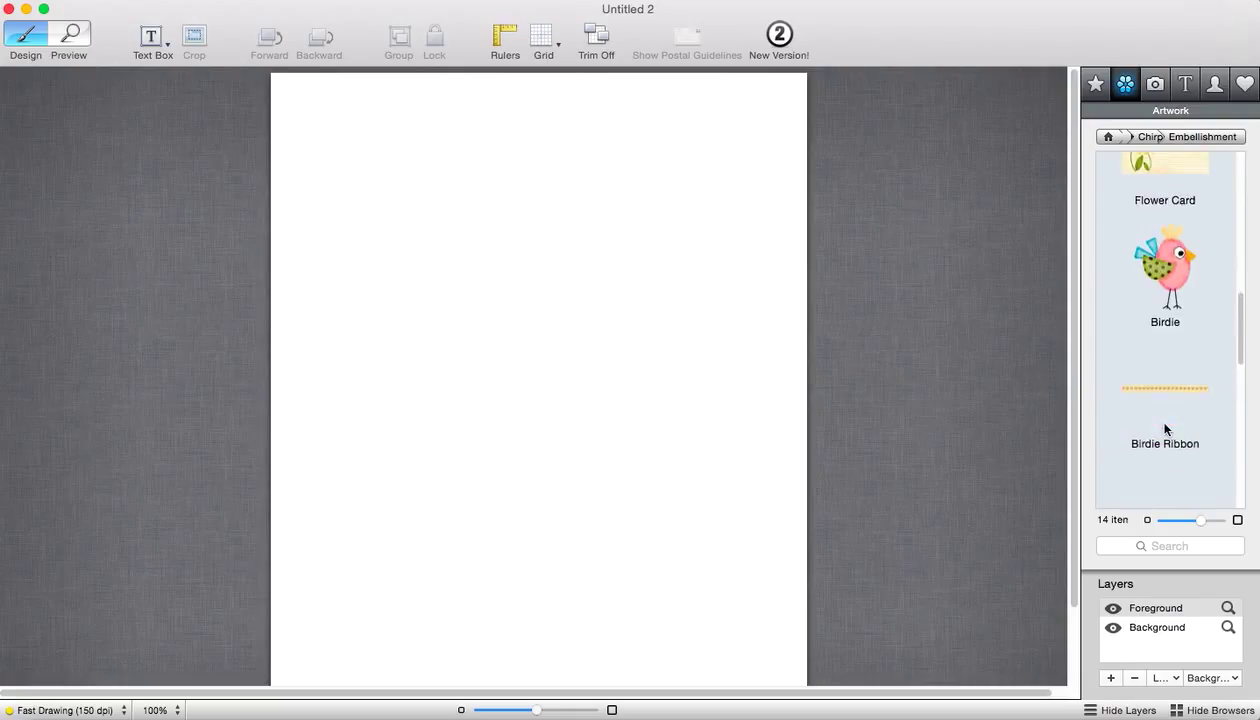
{"action": "double_click", "coordinate": [1173, 272]}
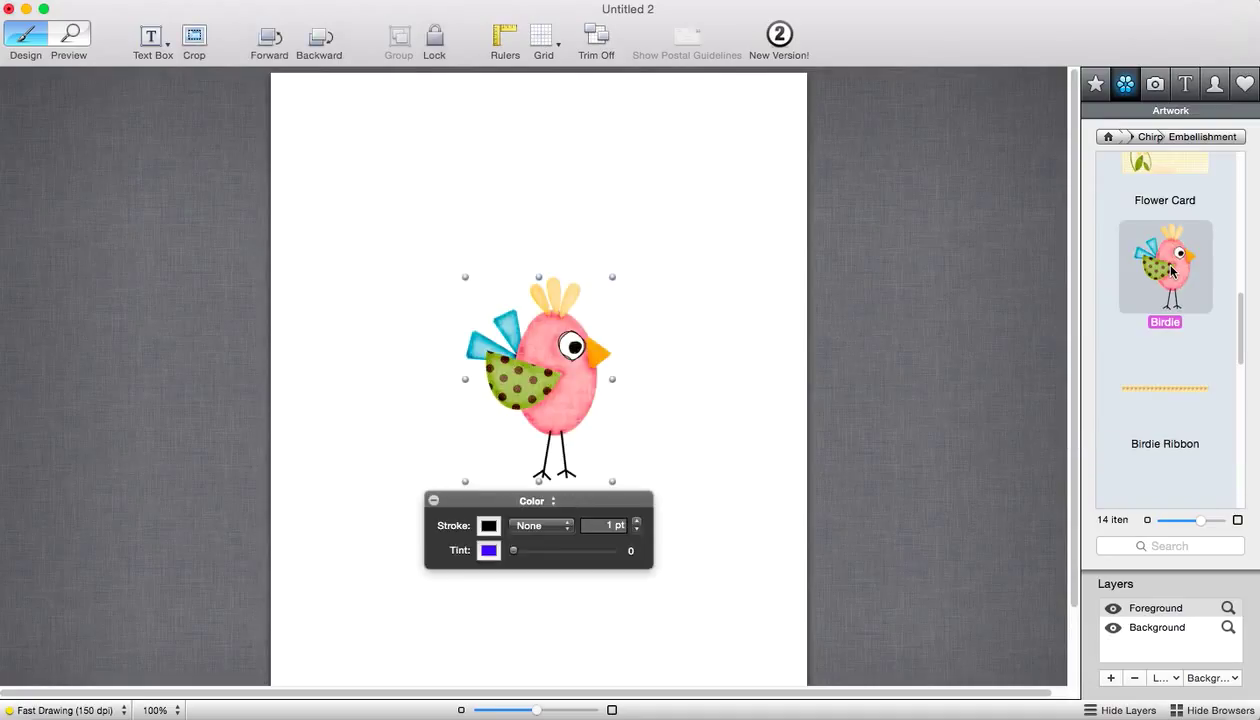
{"action": "left_click", "coordinate": [745, 408]}
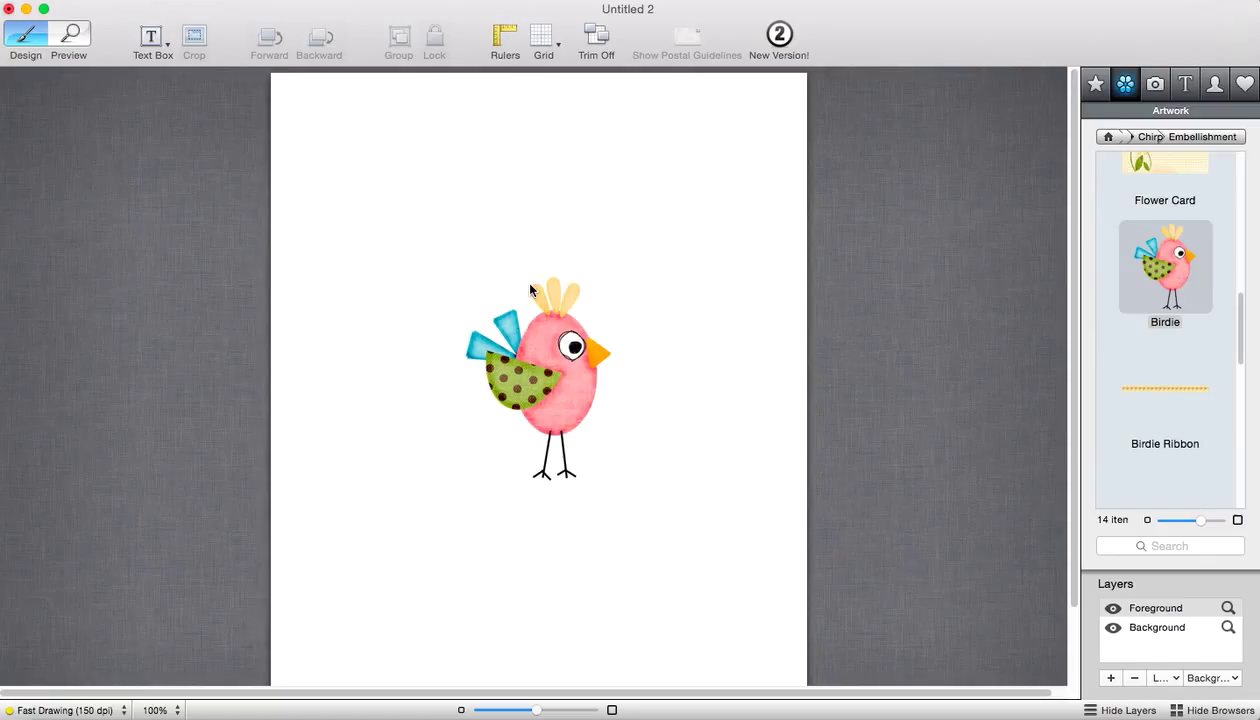
Try a tint of 100 on the bird artwork and return the tint to 0
{"action": "left_click", "coordinate": [551, 375]}
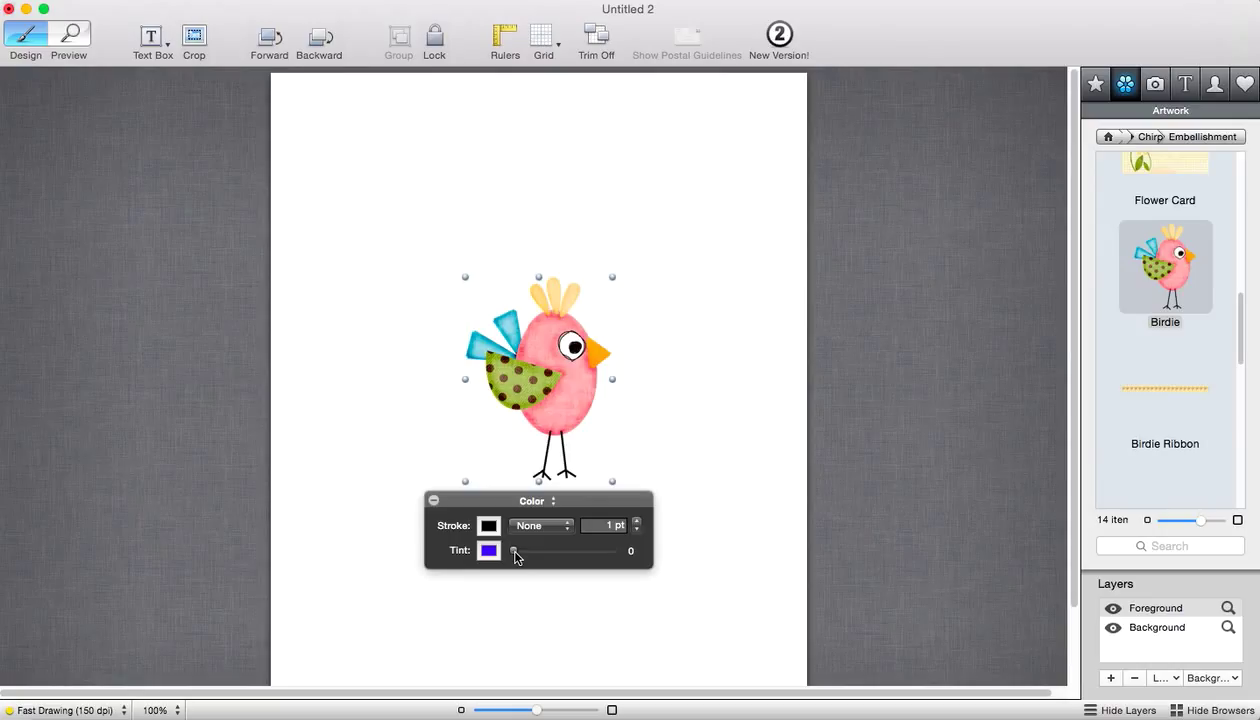
{"action": "left_click_drag", "start_coordinate": [515, 553], "coordinate": [653, 583]}
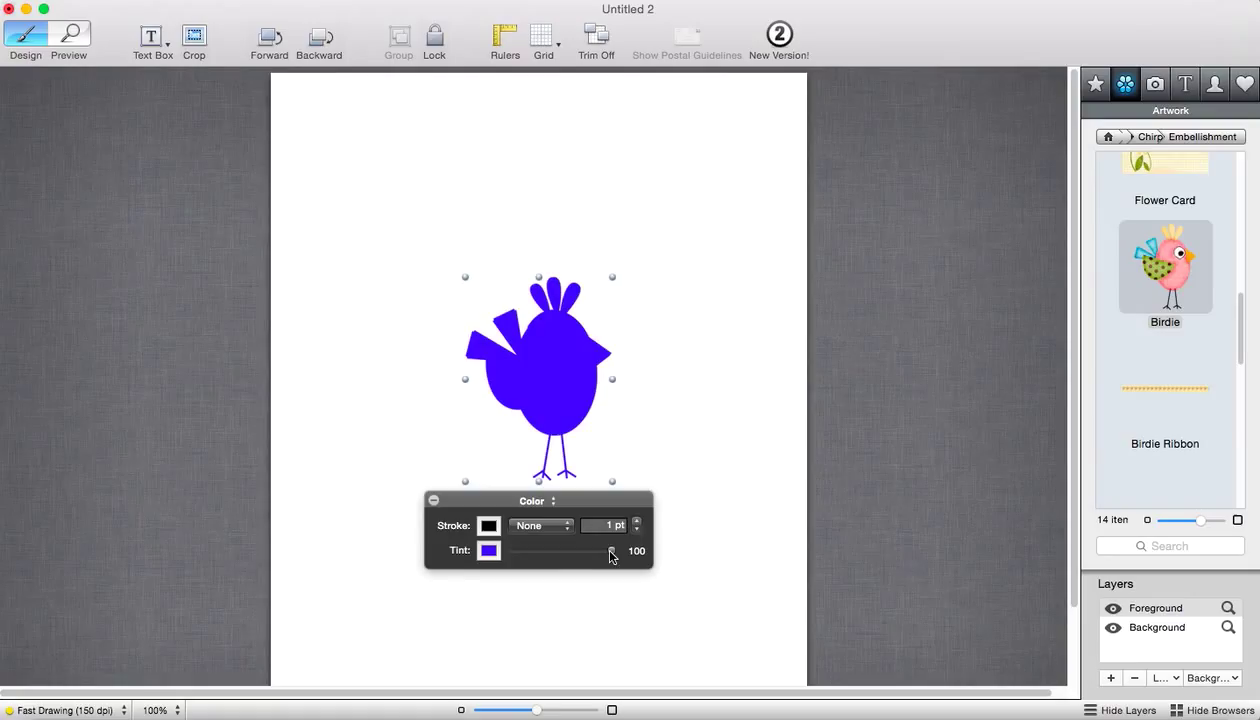
{"action": "left_click_drag", "start_coordinate": [612, 557], "coordinate": [478, 546]}
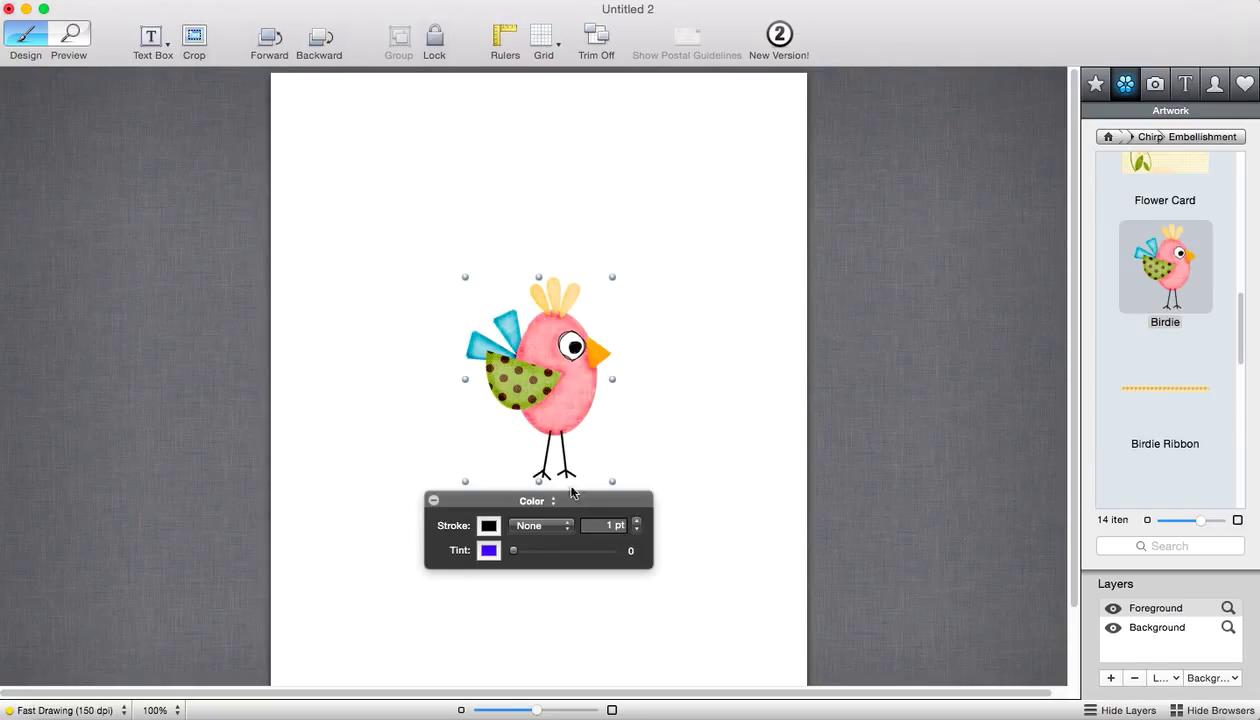
Look over the bird's Image adjustments and the full list of available effects, keeping Original Image selected
{"action": "left_click", "coordinate": [552, 501]}
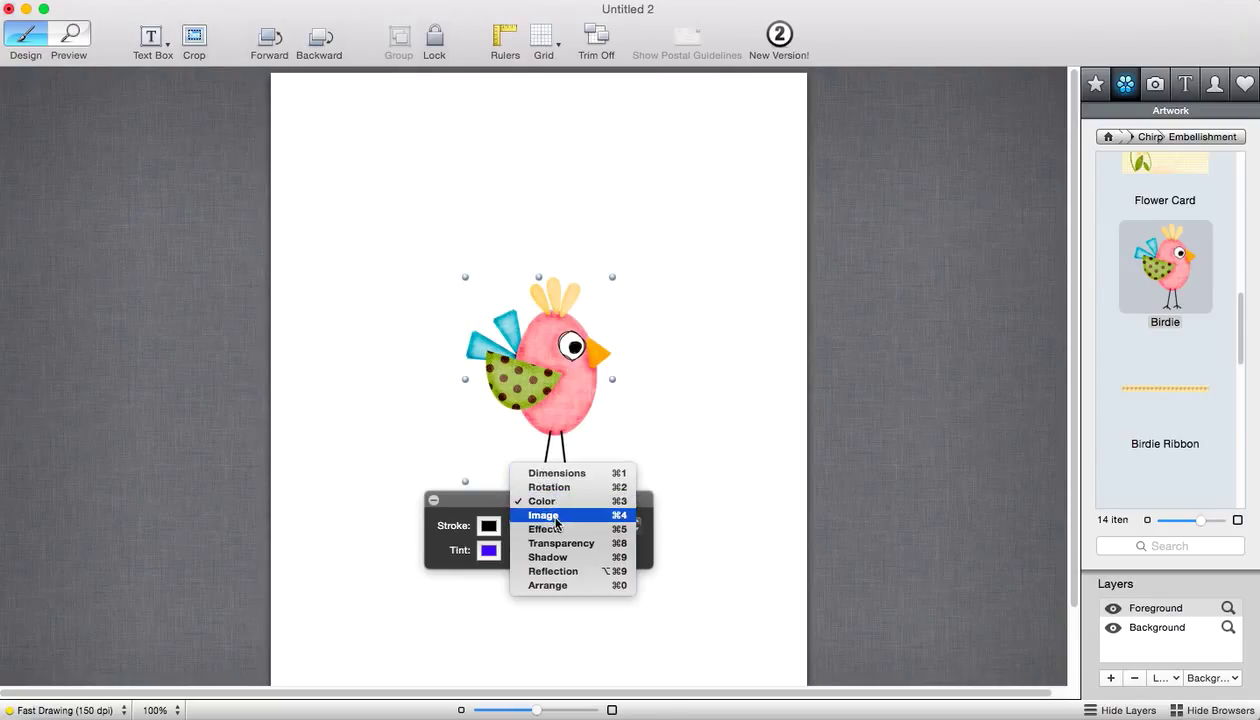
{"action": "left_click", "coordinate": [557, 522]}
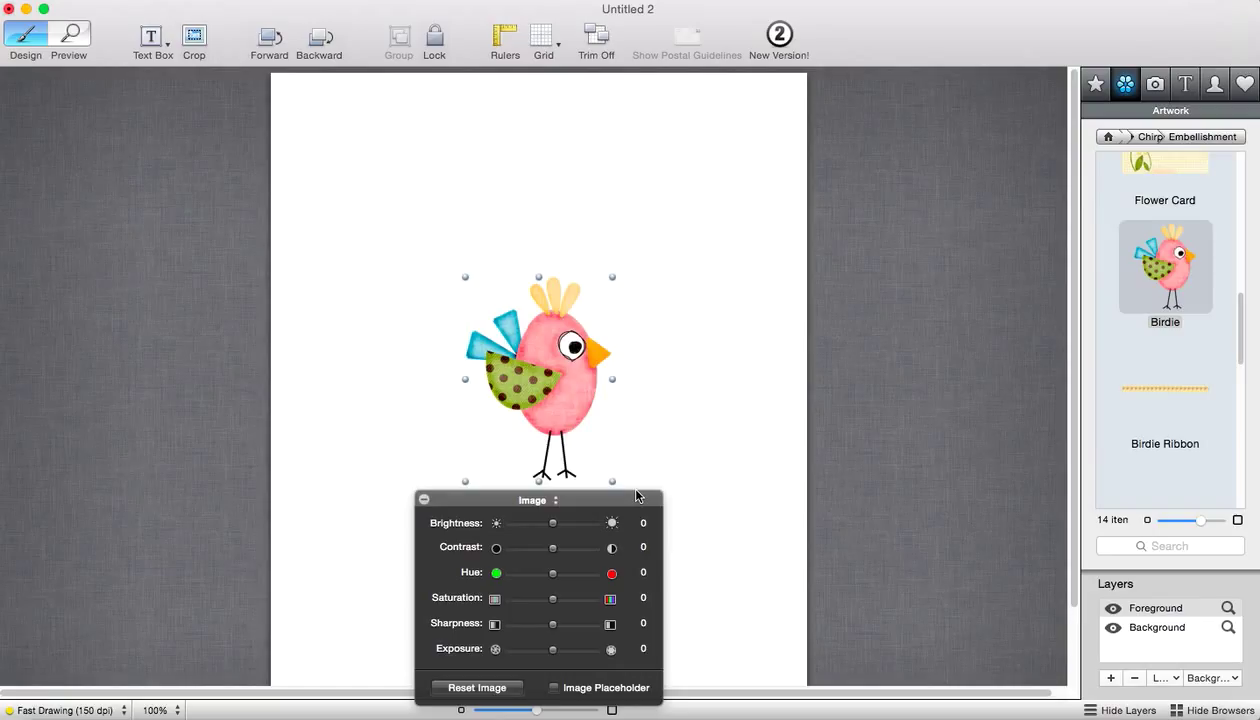
{"action": "left_click", "coordinate": [556, 501]}
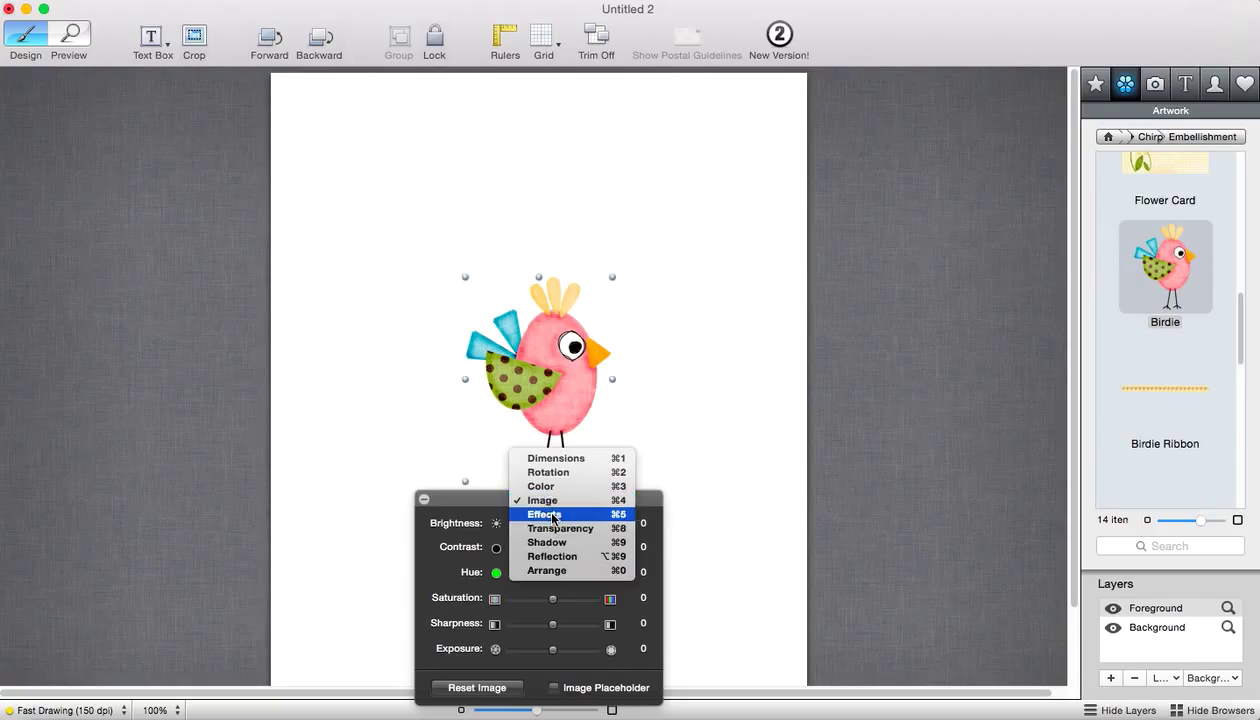
{"action": "left_click", "coordinate": [552, 514]}
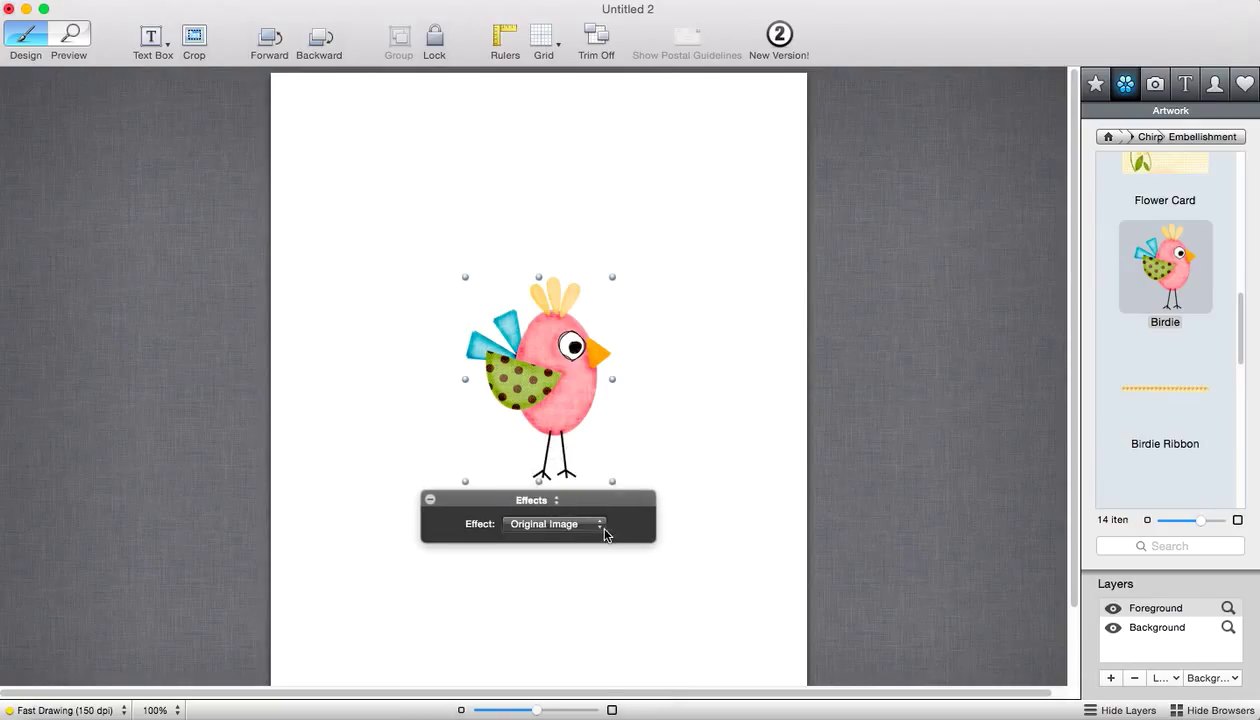
{"action": "left_click", "coordinate": [600, 524]}
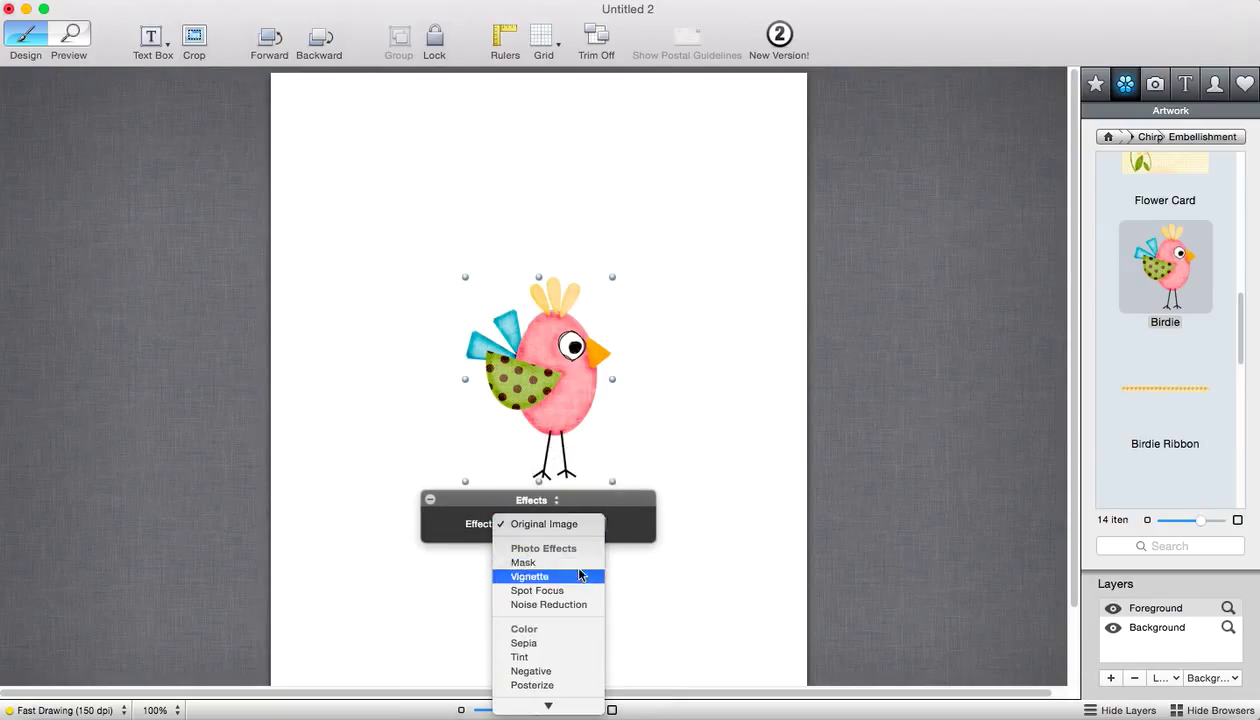
{"action": "scroll", "coordinate": [557, 660], "scroll_direction": "down", "scroll_amount": 10}
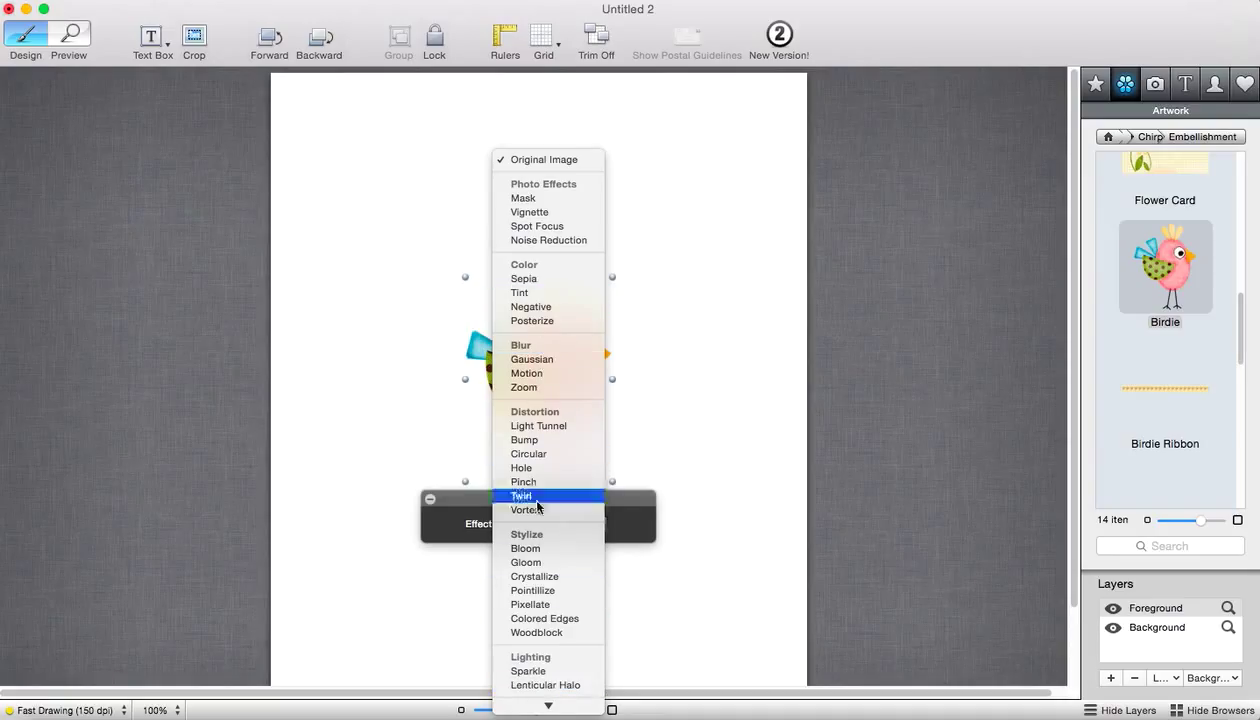
{"action": "scroll", "coordinate": [538, 528], "scroll_direction": "down", "scroll_amount": 5}
{"action": "scroll", "coordinate": [537, 528], "scroll_direction": "down", "scroll_amount": 1}
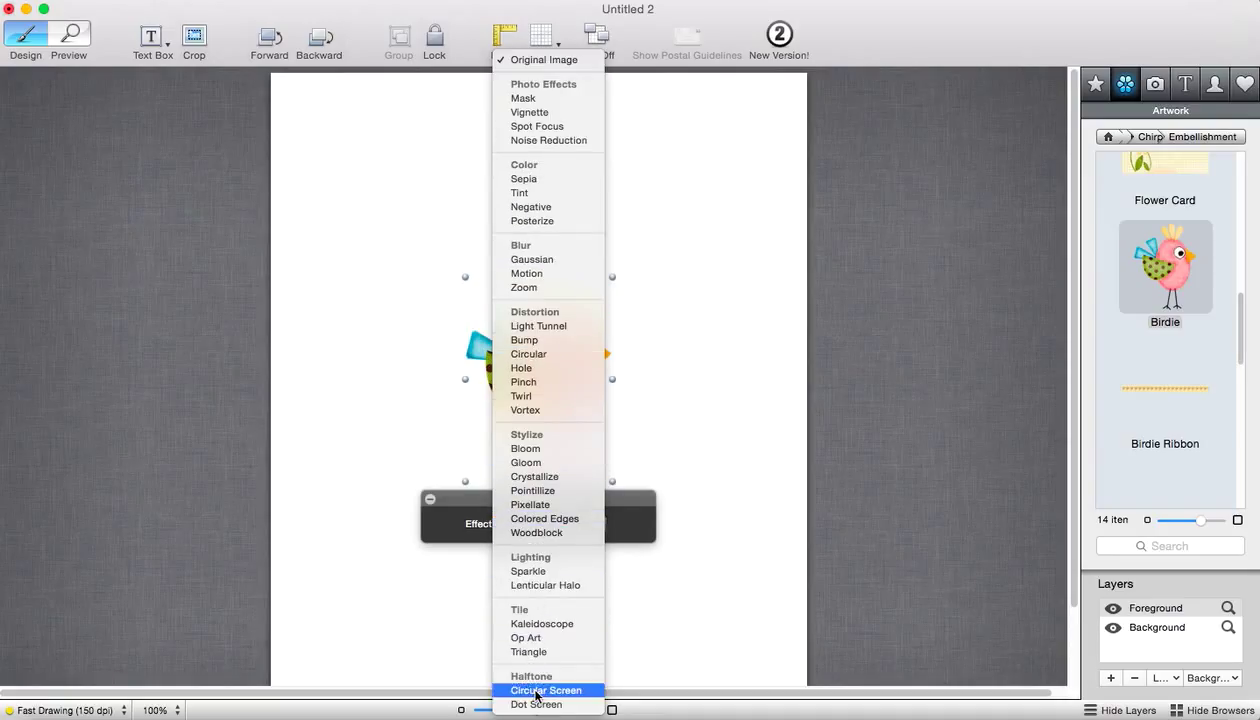
{"action": "left_click", "coordinate": [666, 449]}
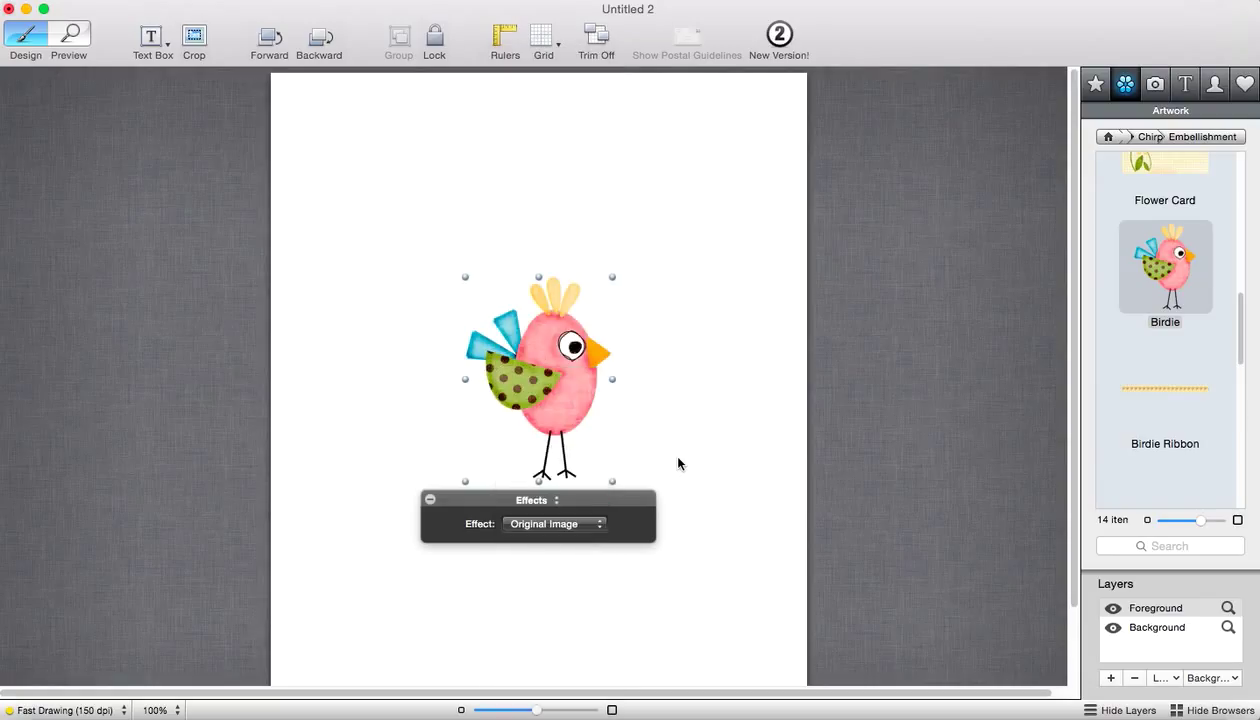
Enable a reflection beneath the bird artwork, move the settings palette off it, and deselect the bird
{"action": "left_click", "coordinate": [555, 501]}
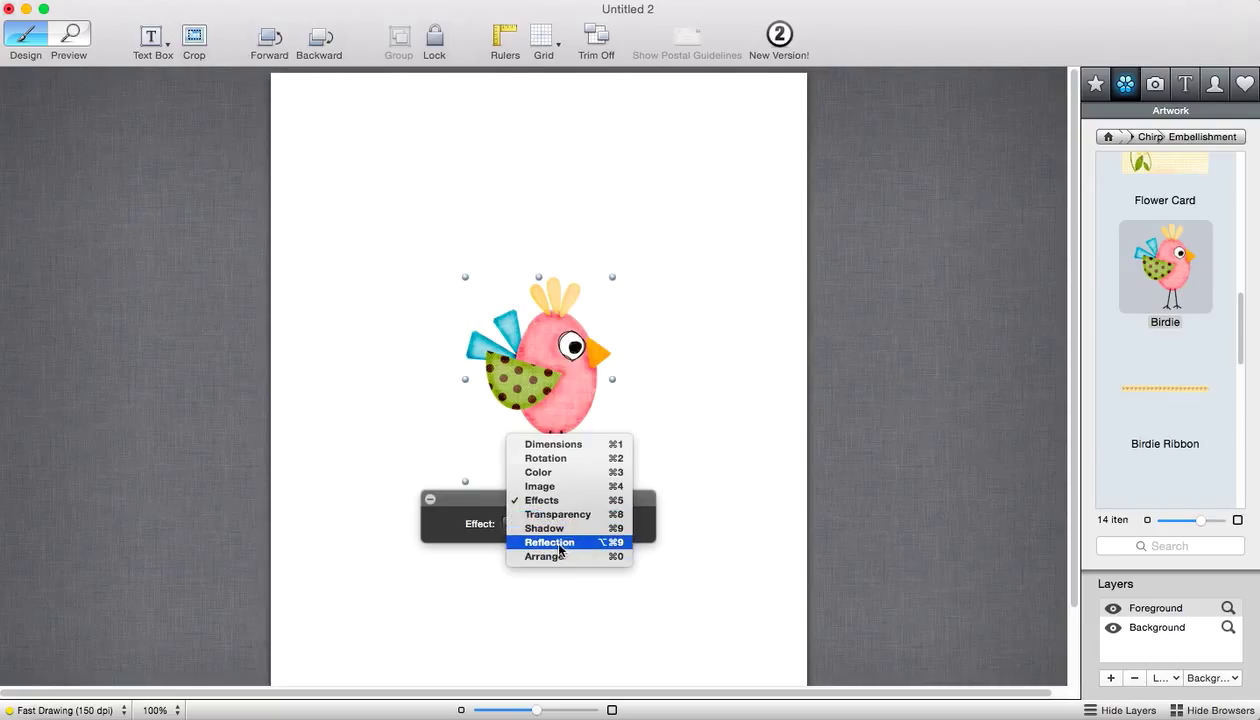
{"action": "left_click", "coordinate": [560, 547]}
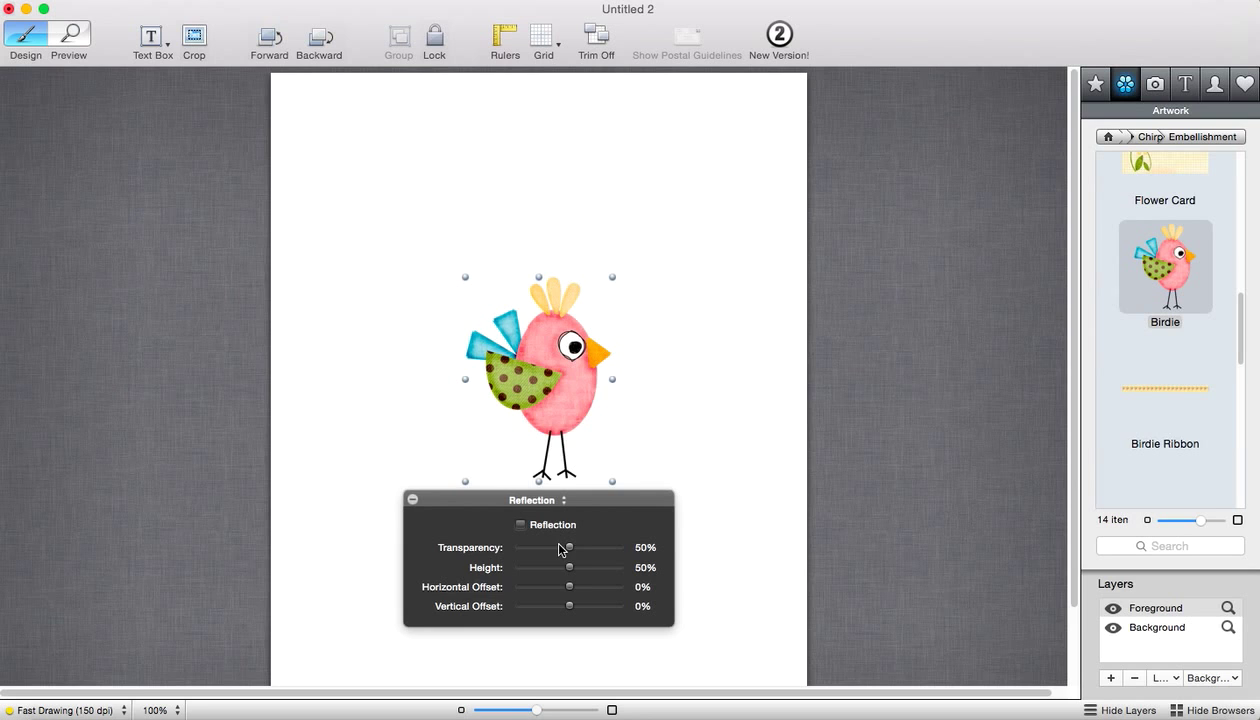
{"action": "left_click", "coordinate": [521, 525]}
{"action": "left_click_drag", "start_coordinate": [590, 500], "coordinate": [1012, 344]}
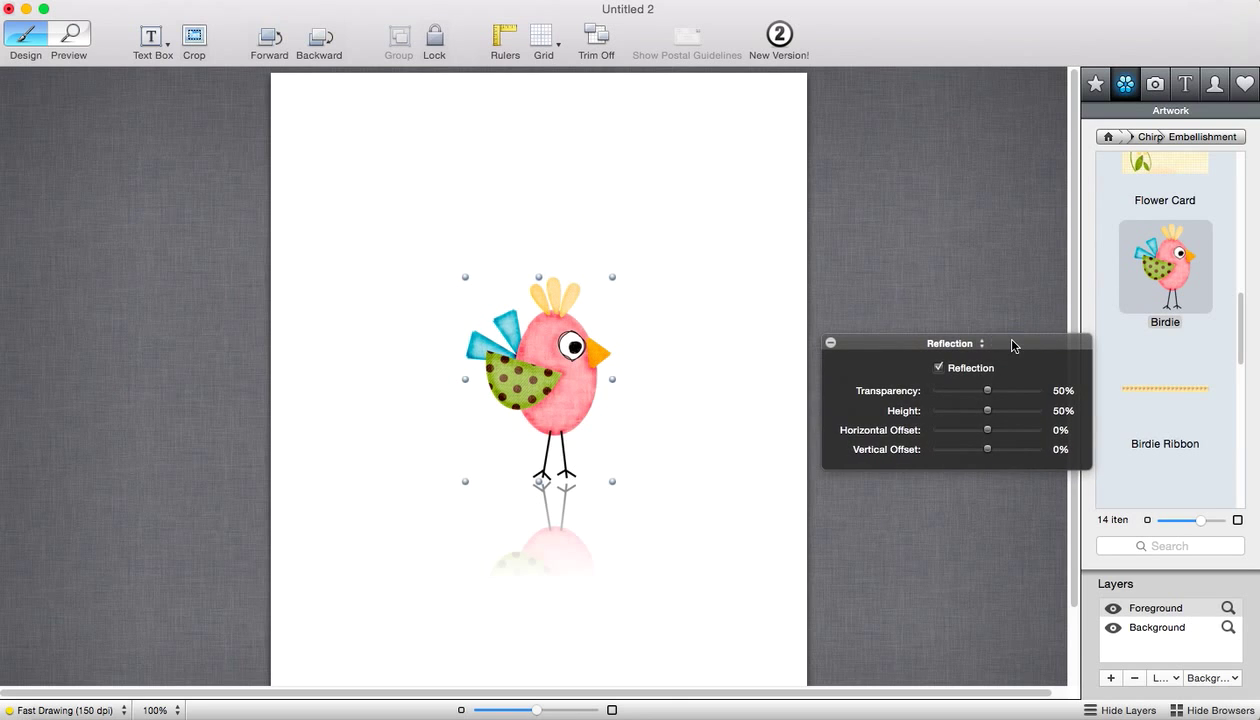
{"action": "scroll", "coordinate": [700, 495], "scroll_direction": "down", "scroll_amount": 4}
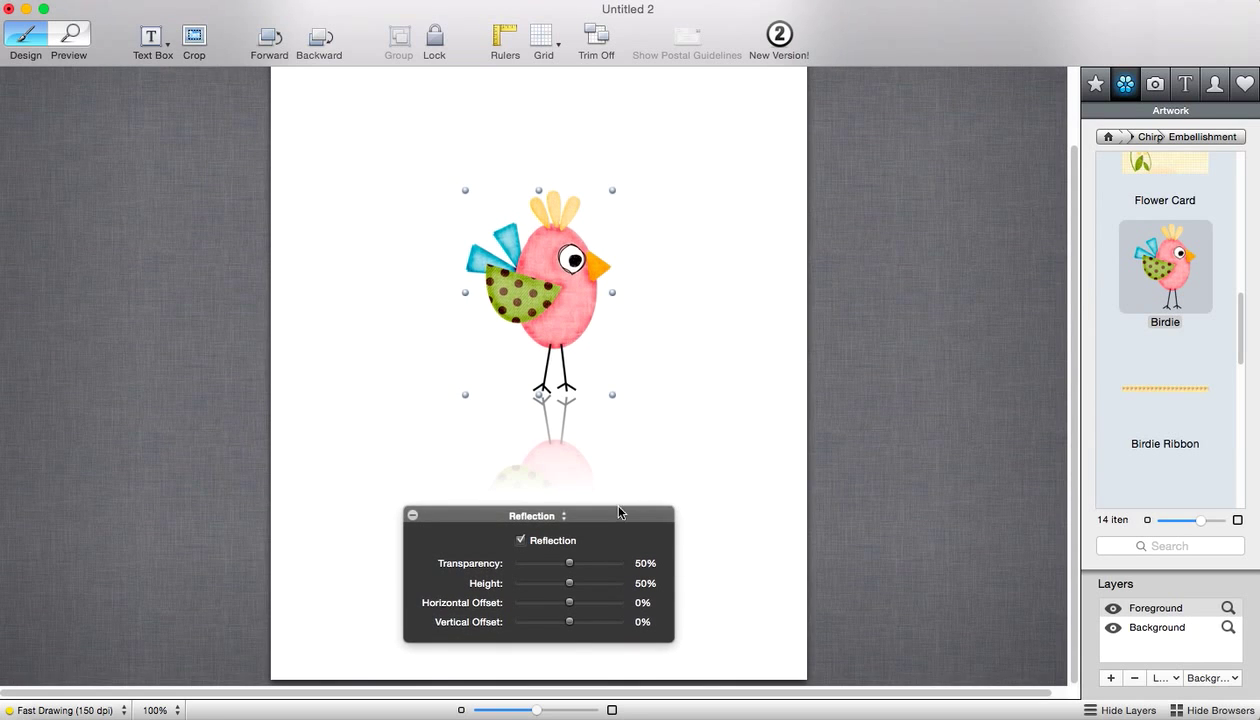
{"action": "left_click_drag", "start_coordinate": [618, 512], "coordinate": [948, 386]}
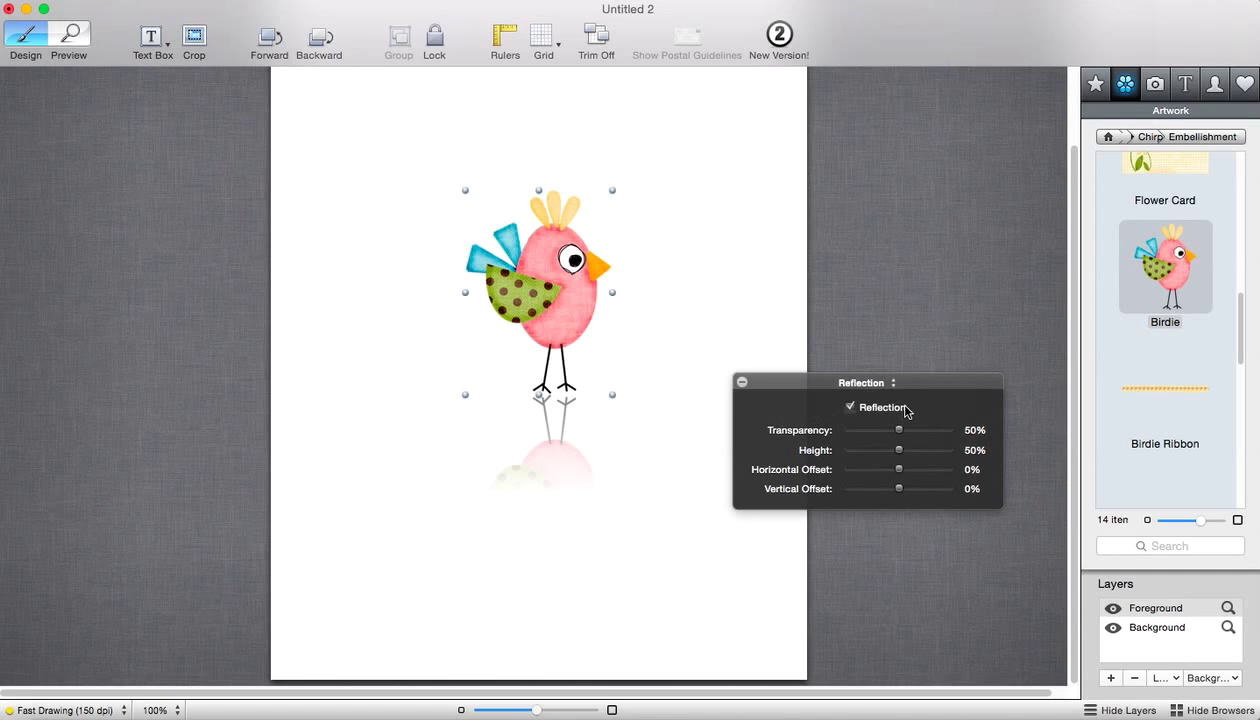
{"action": "left_click", "coordinate": [877, 315]}
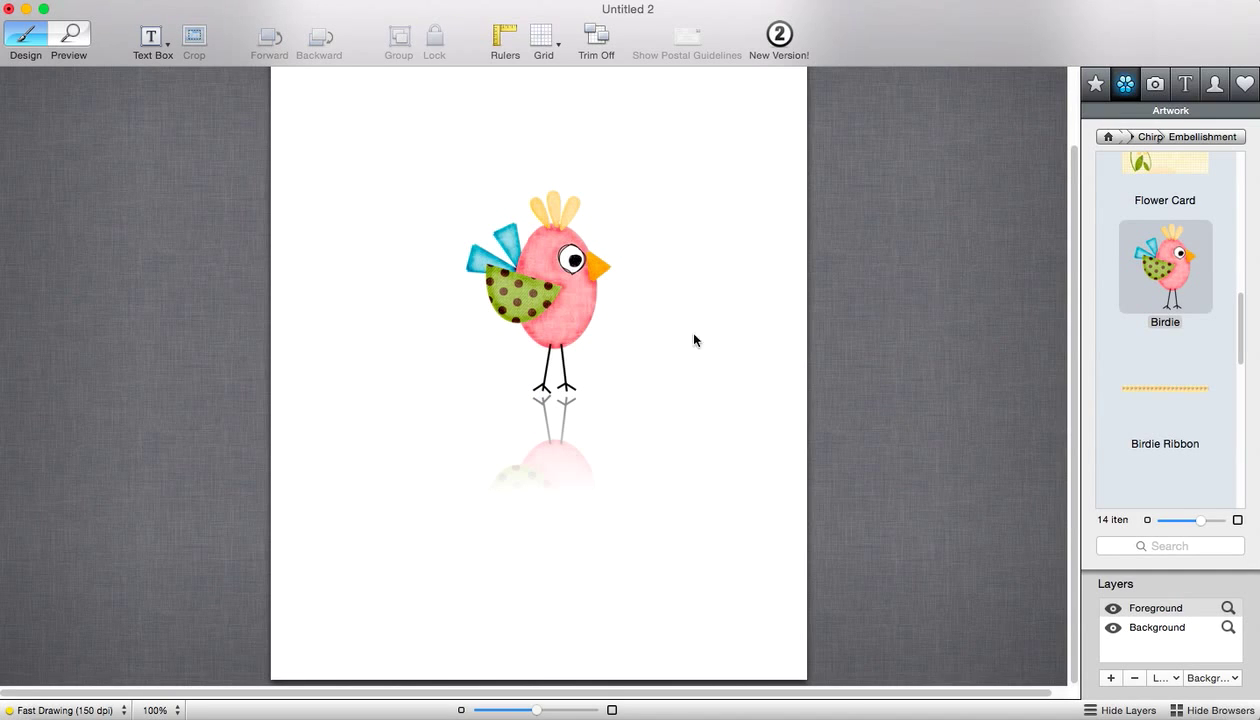
Set the reflected bird's color tint to 100 with the blue-violet swatch and deselect it
{"action": "left_click", "coordinate": [527, 283]}
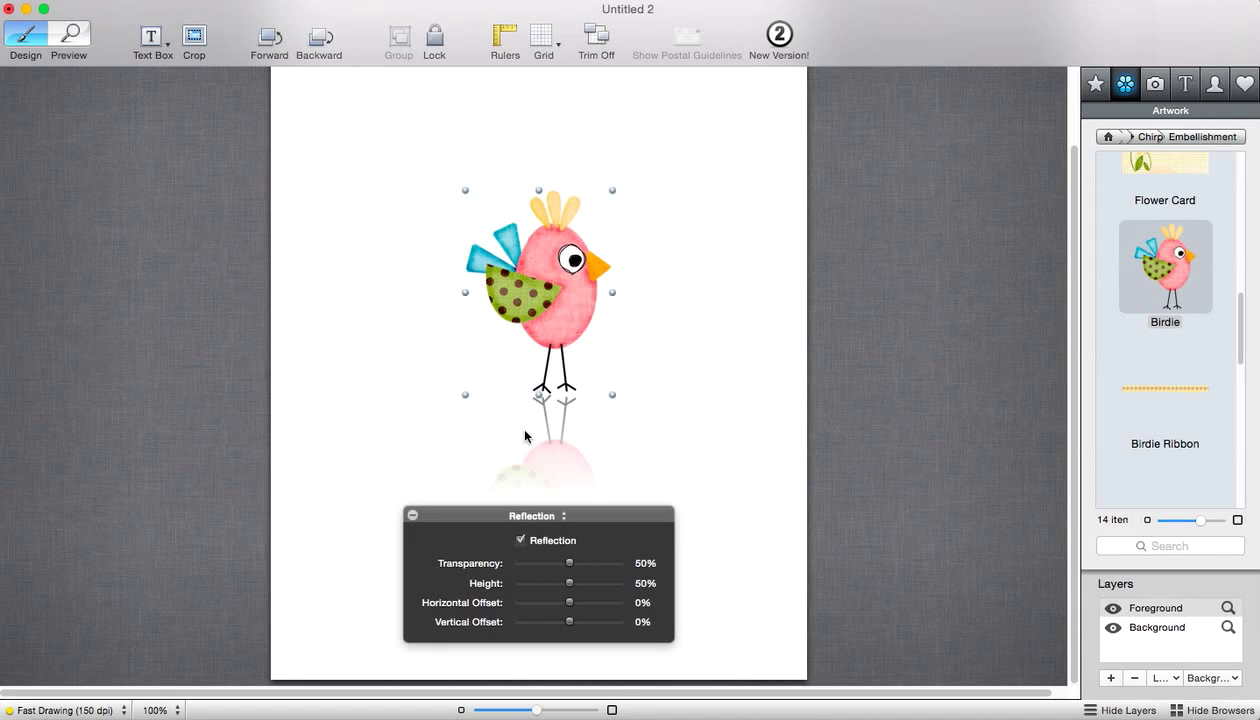
{"action": "left_click", "coordinate": [564, 516]}
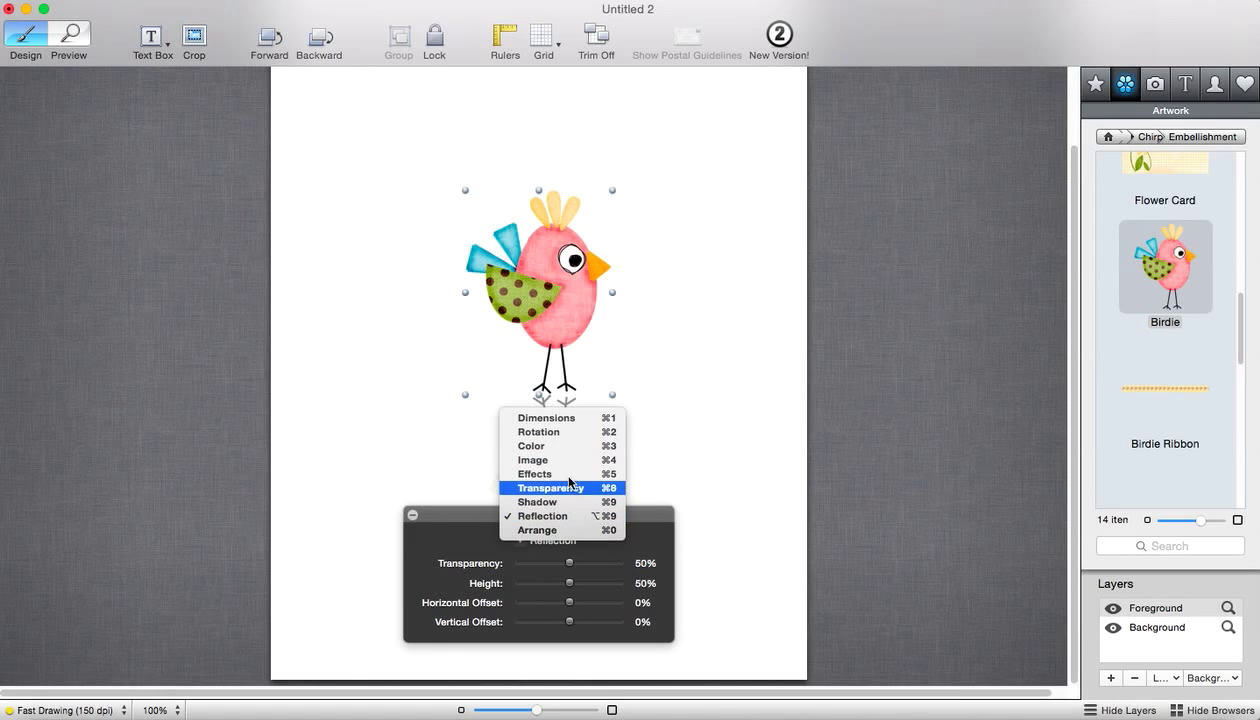
{"action": "left_click", "coordinate": [561, 446]}
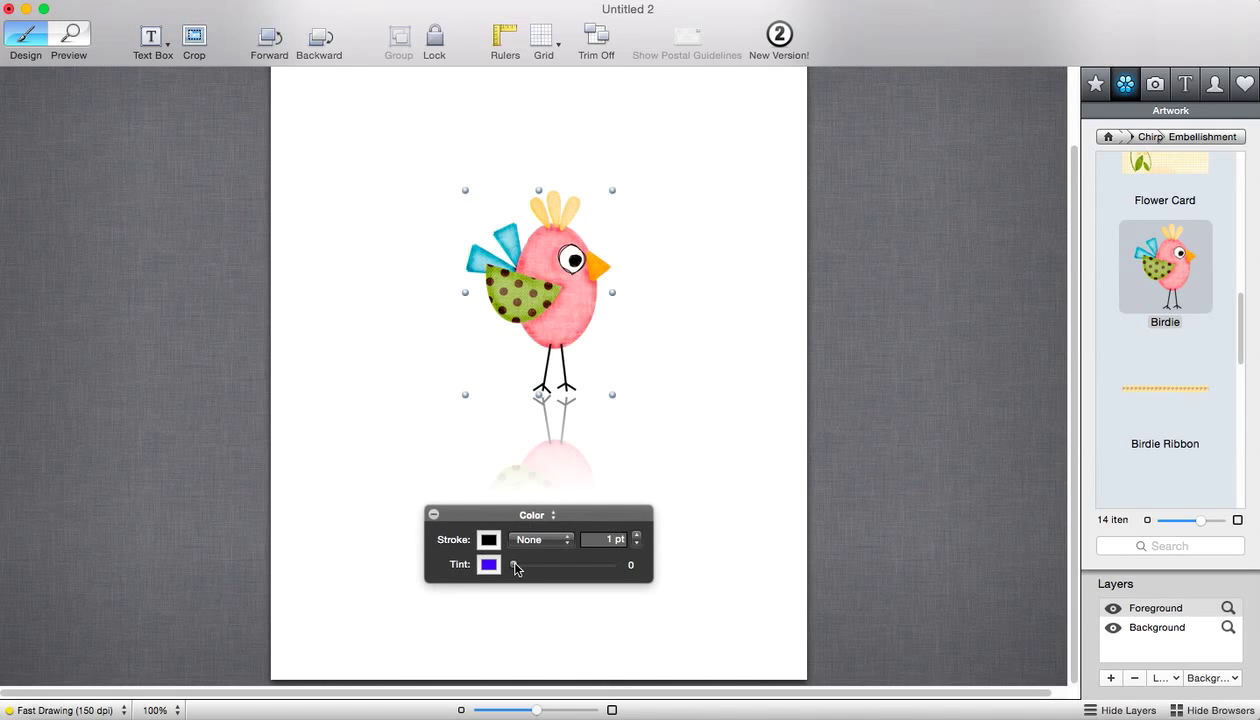
{"action": "left_click_drag", "start_coordinate": [516, 568], "coordinate": [644, 573]}
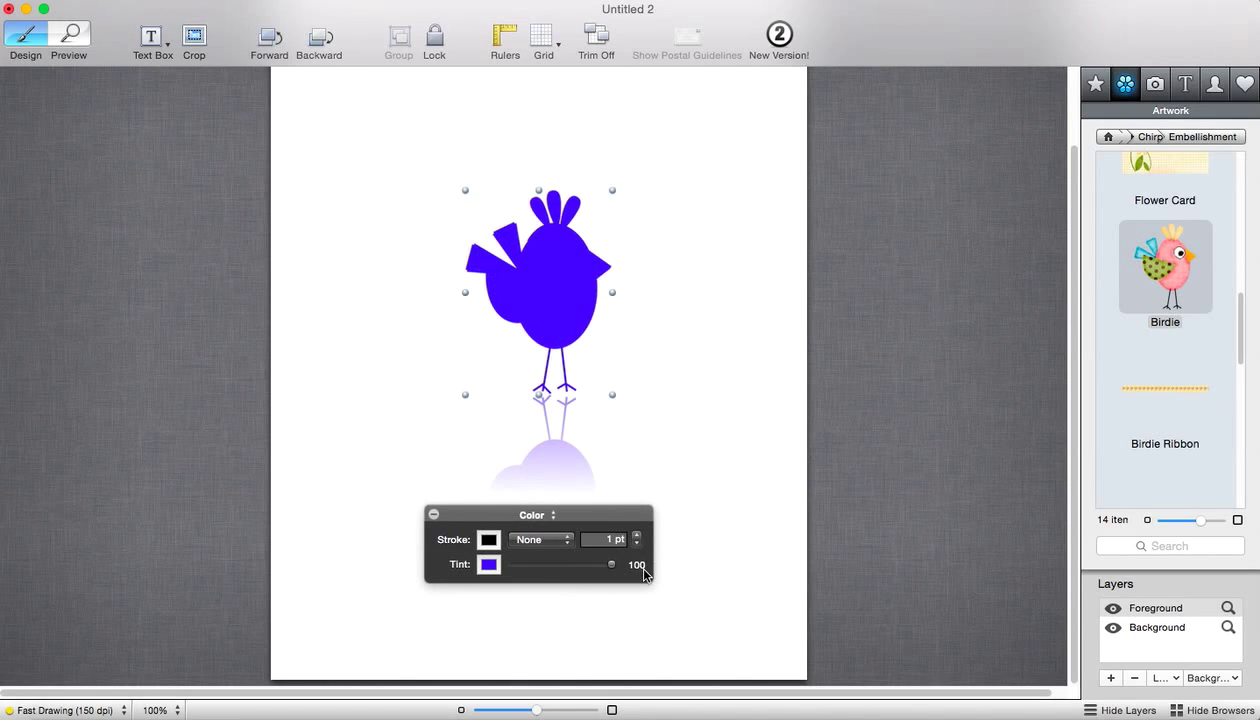
{"action": "left_click_drag", "start_coordinate": [607, 512], "coordinate": [950, 426]}
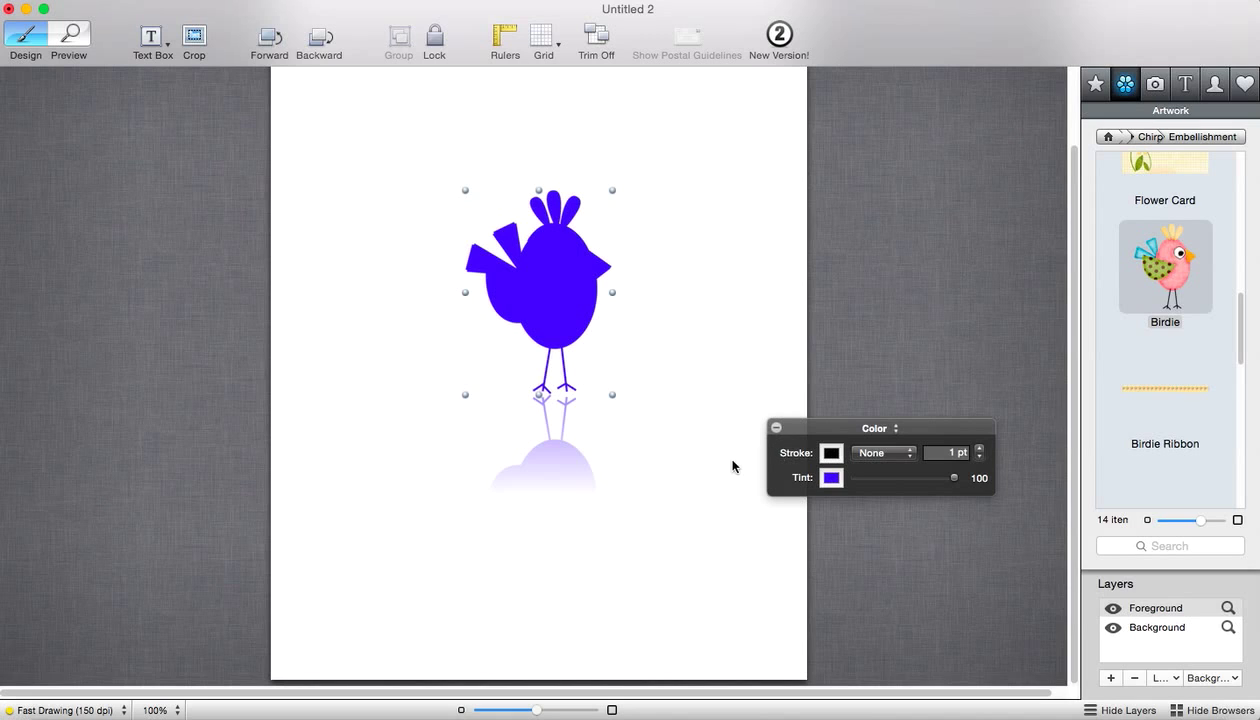
{"action": "left_click", "coordinate": [866, 323]}
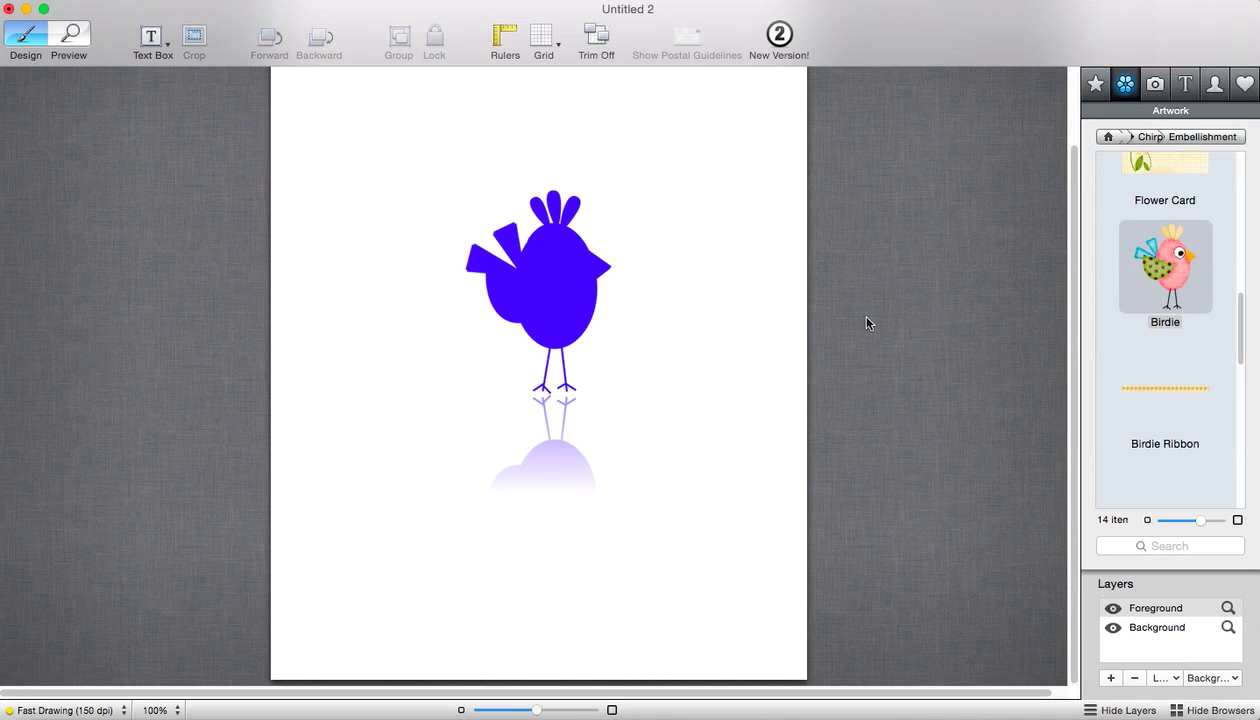
View the Photos, Text, Fields and Favorites browsers one after another
{"action": "left_click", "coordinate": [1155, 86]}
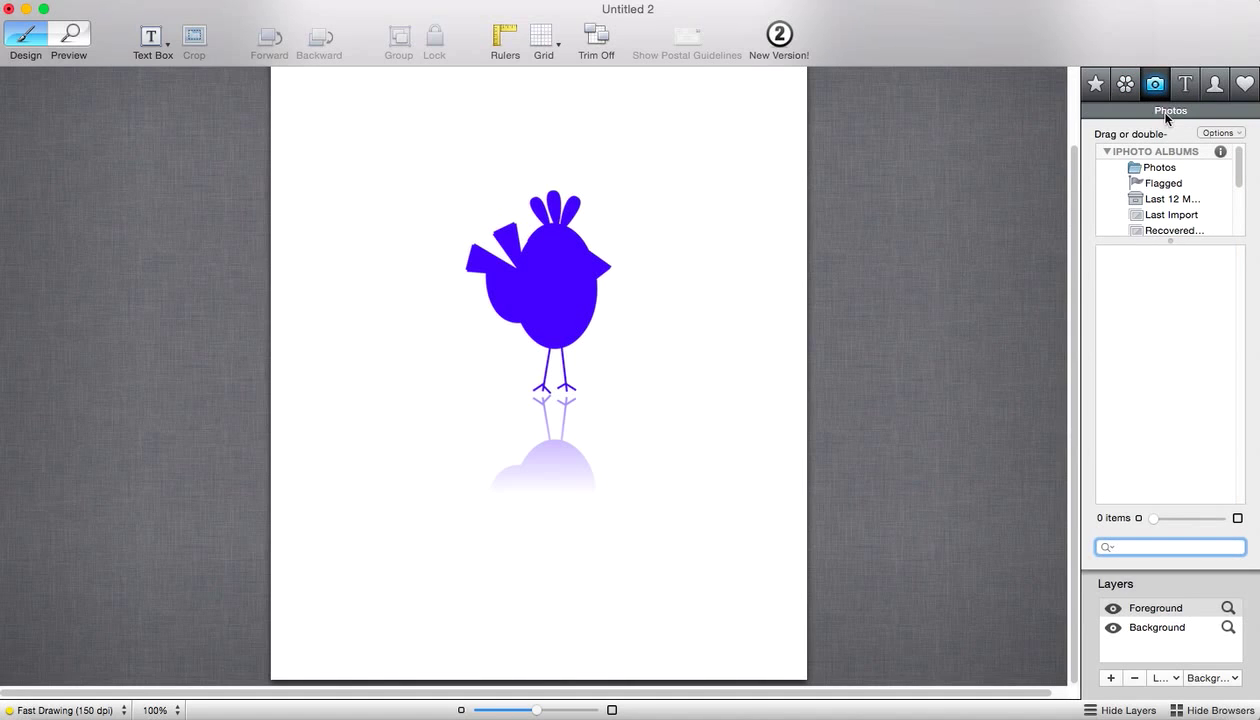
{"action": "left_click", "coordinate": [1186, 86]}
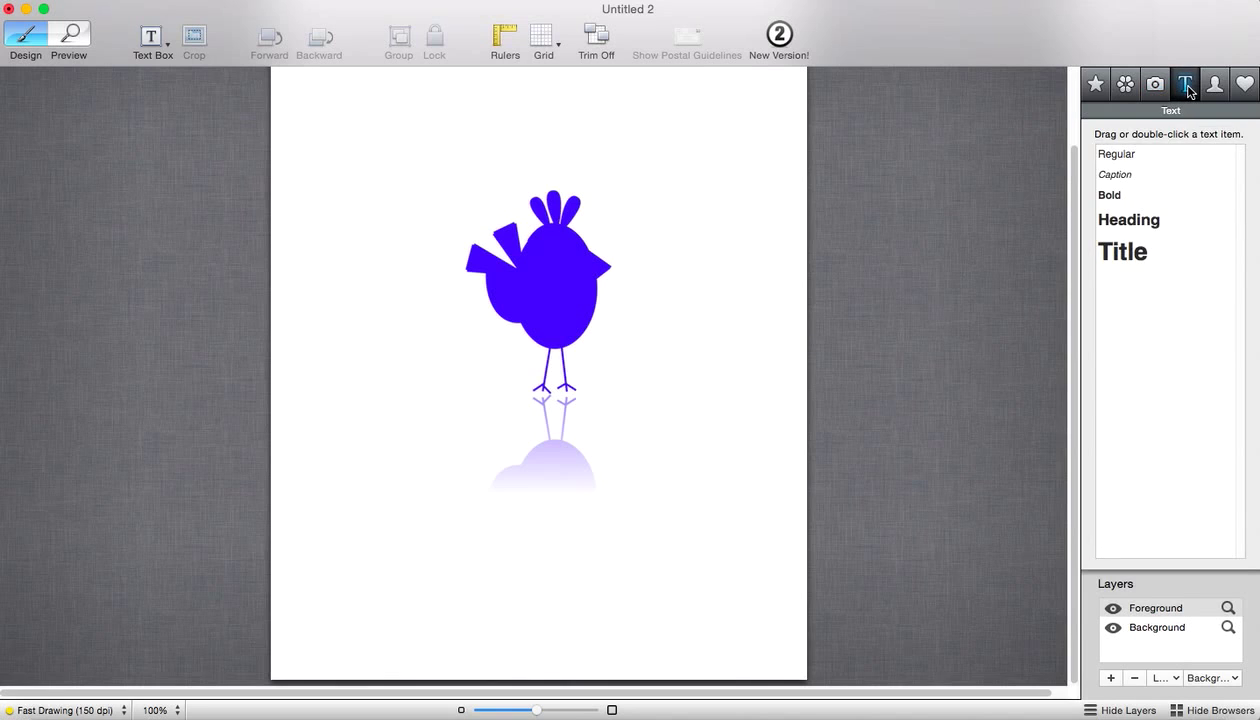
{"action": "left_click", "coordinate": [1213, 86]}
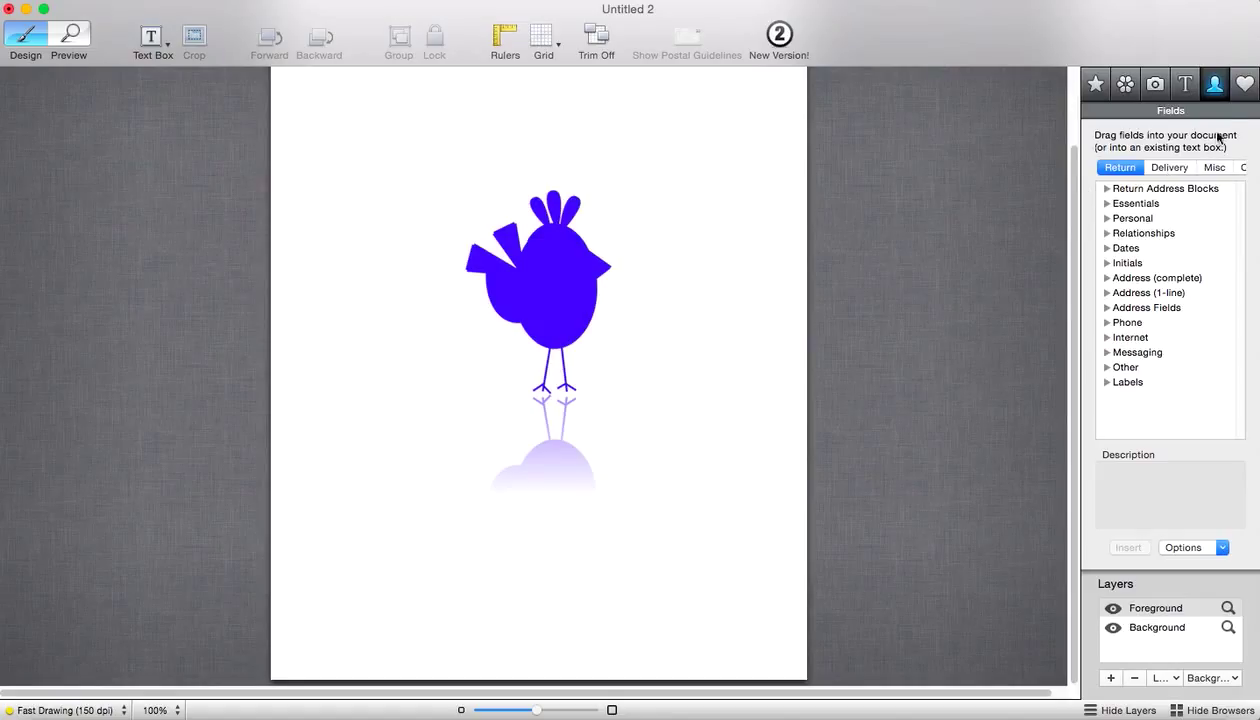
{"action": "left_click", "coordinate": [1245, 88]}
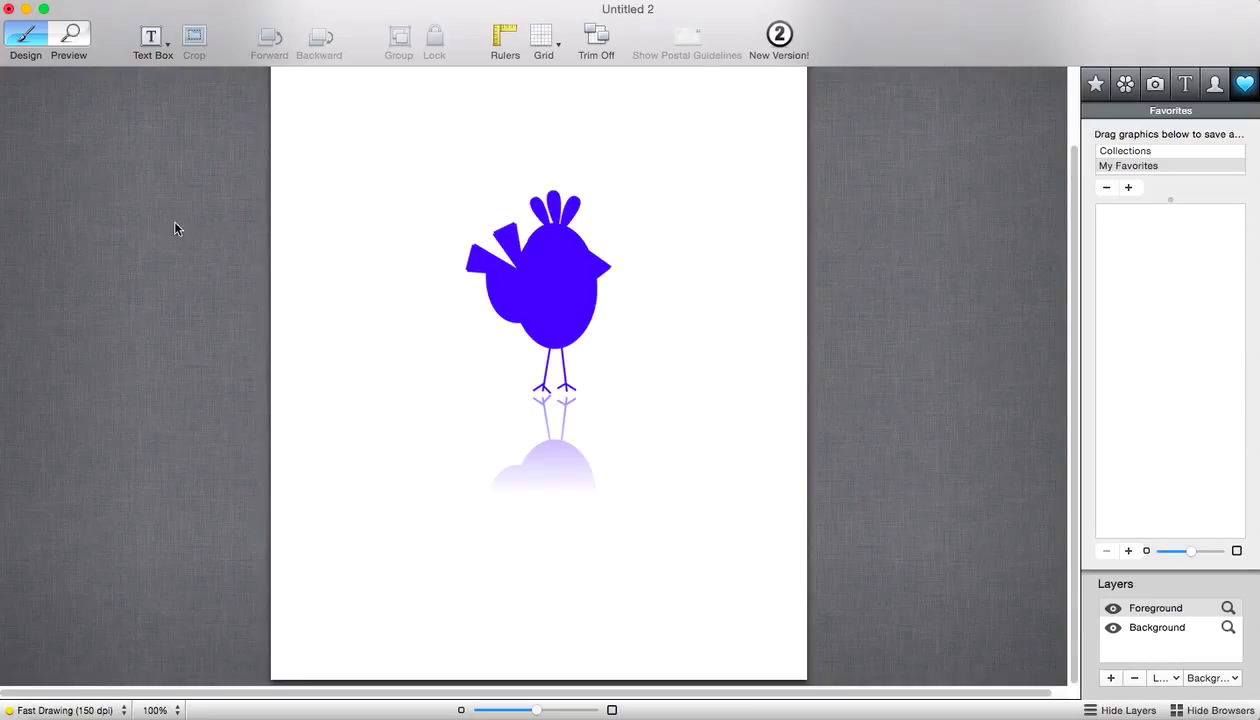
Open the export settings for the project and check the available file formats, leaving PDF selected
{"action": "left_click", "coordinate": [121, 2]}
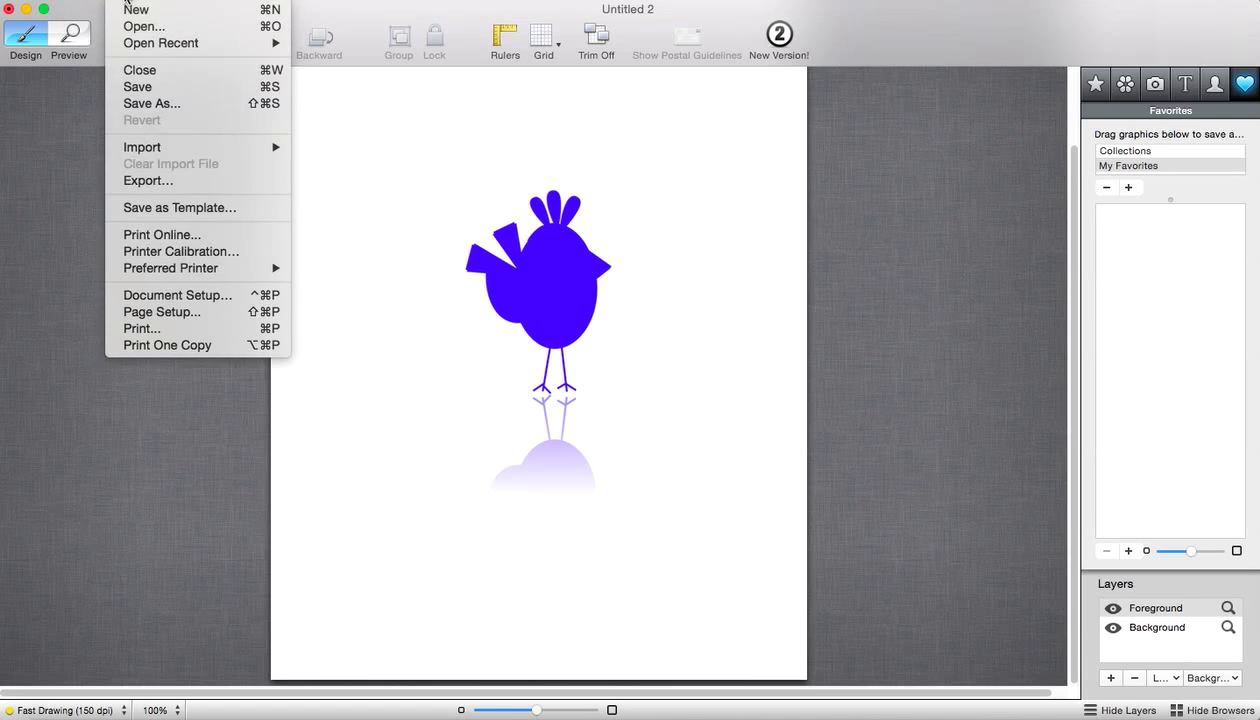
{"action": "left_click", "coordinate": [124, 182]}
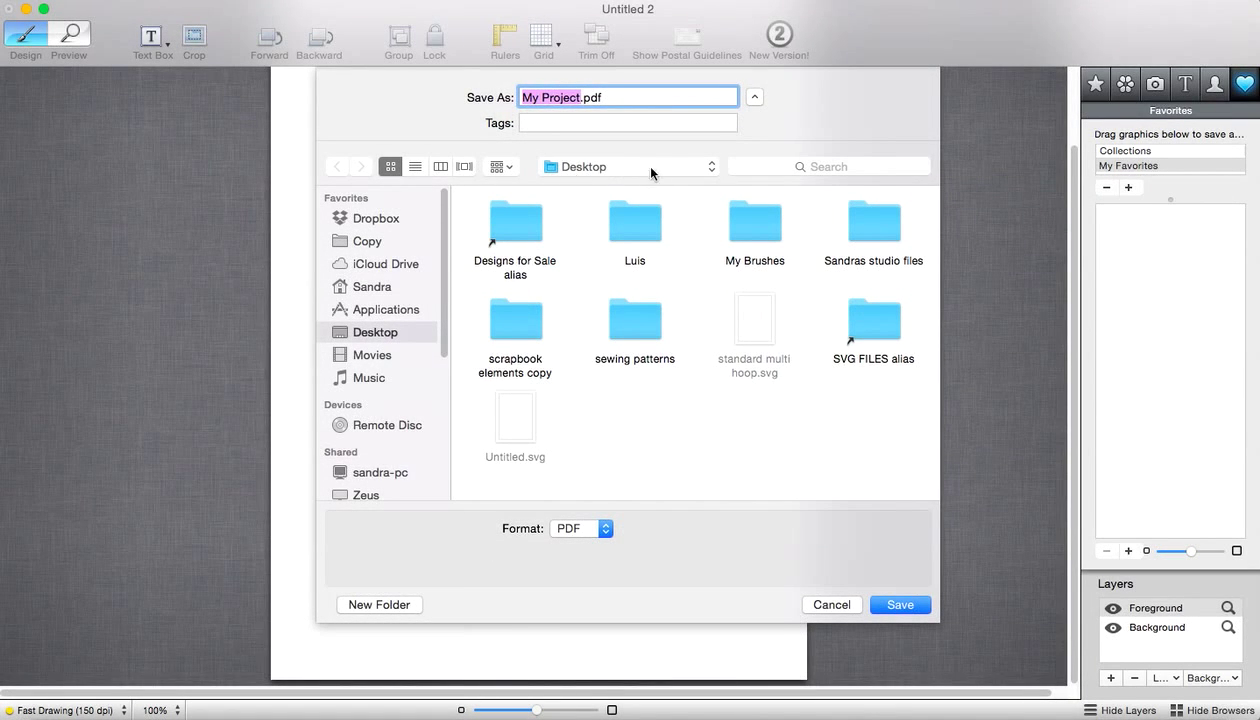
{"action": "left_click", "coordinate": [605, 532]}
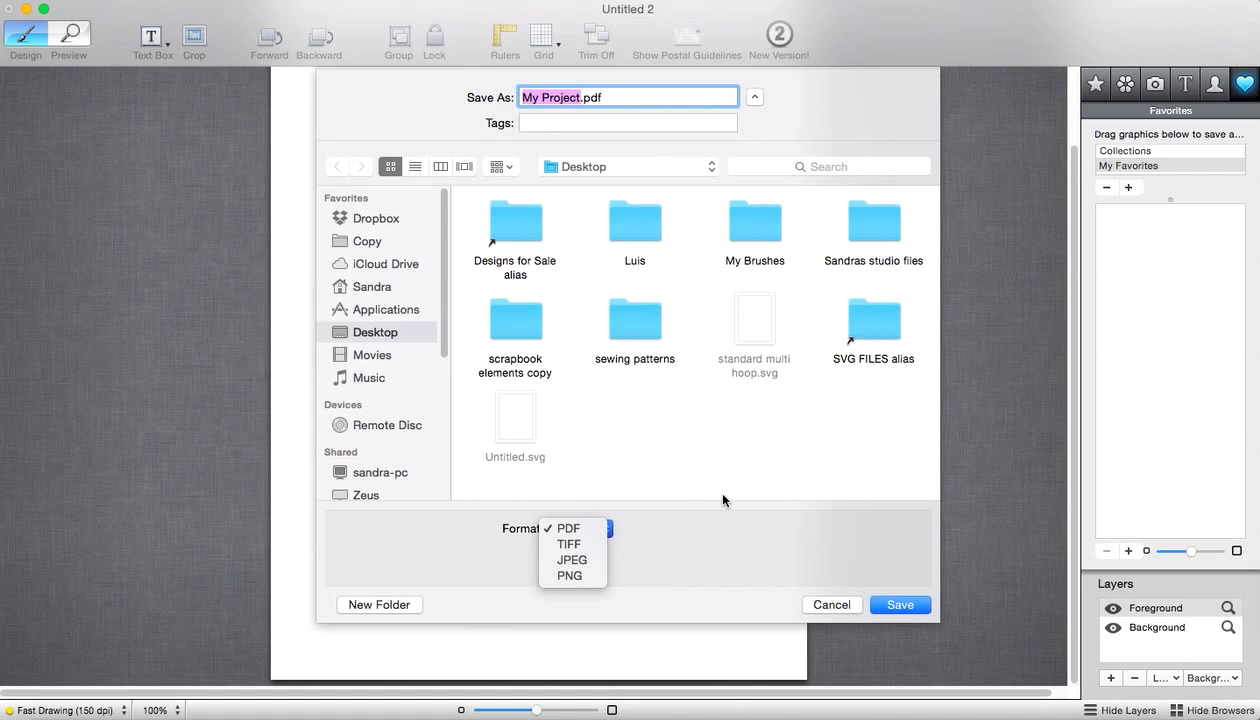
{"action": "left_click", "coordinate": [963, 340]}
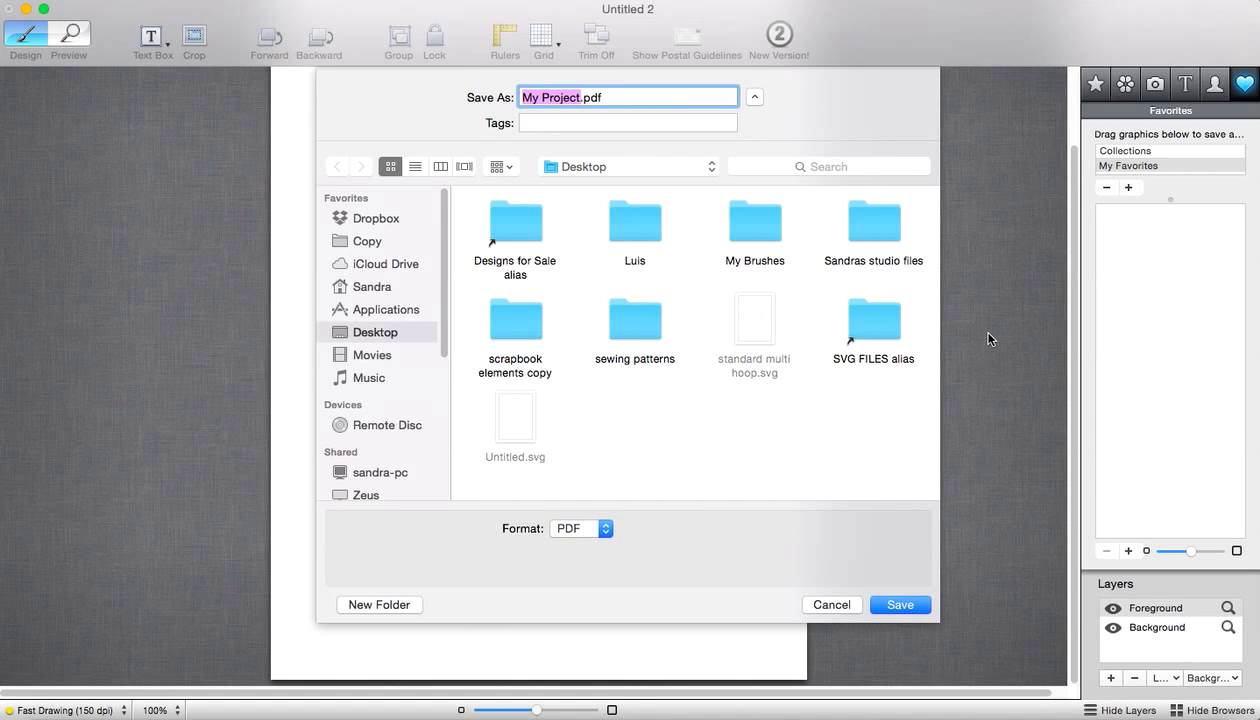